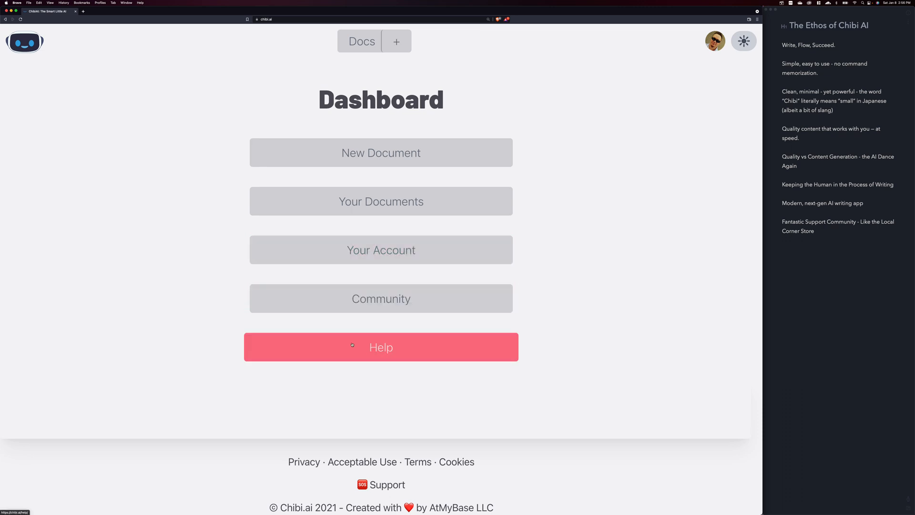
Open the list of your documents and clone "The Dangers of Becoming Lazy"
{"action": "left_click", "coordinate": [376, 199]}
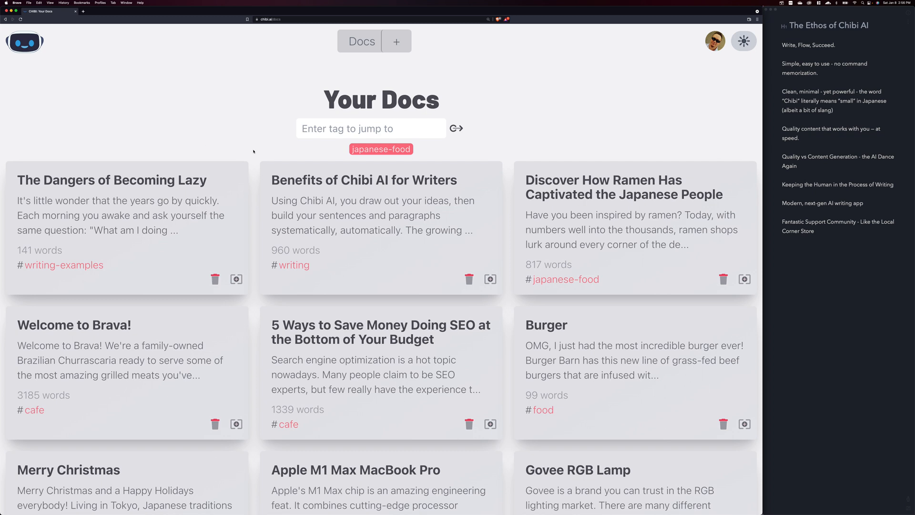
{"action": "scroll", "coordinate": [254, 191], "scroll_direction": "down", "scroll_amount": 2}
{"action": "scroll", "coordinate": [255, 239], "scroll_direction": "up", "scroll_amount": 2}
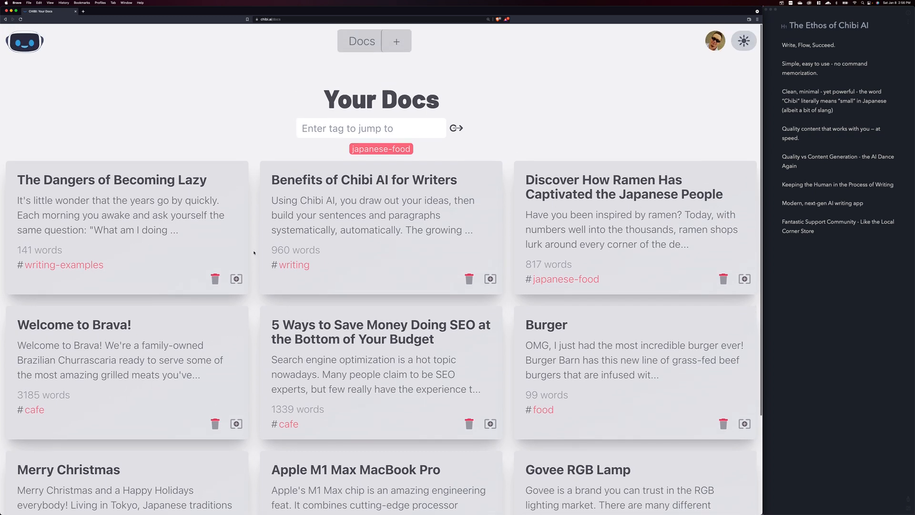
{"action": "left_click", "coordinate": [236, 278]}
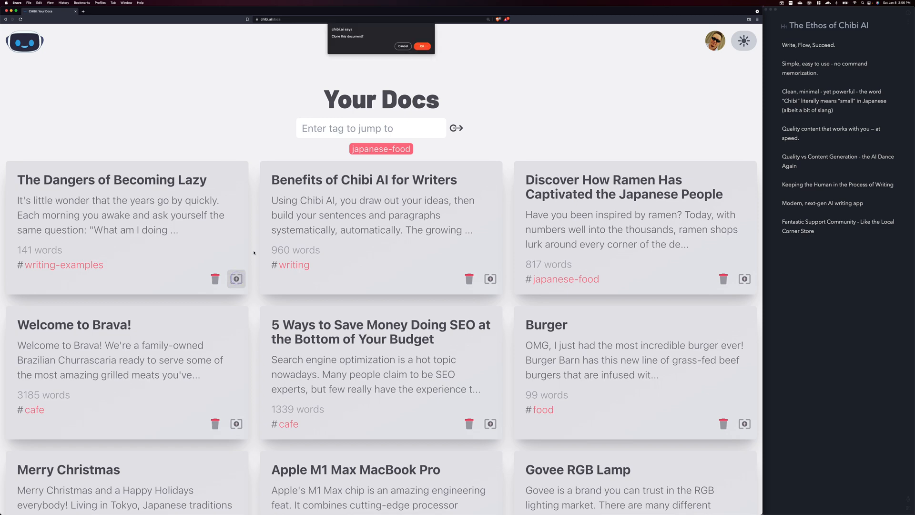
{"action": "key", "text": "Return"}
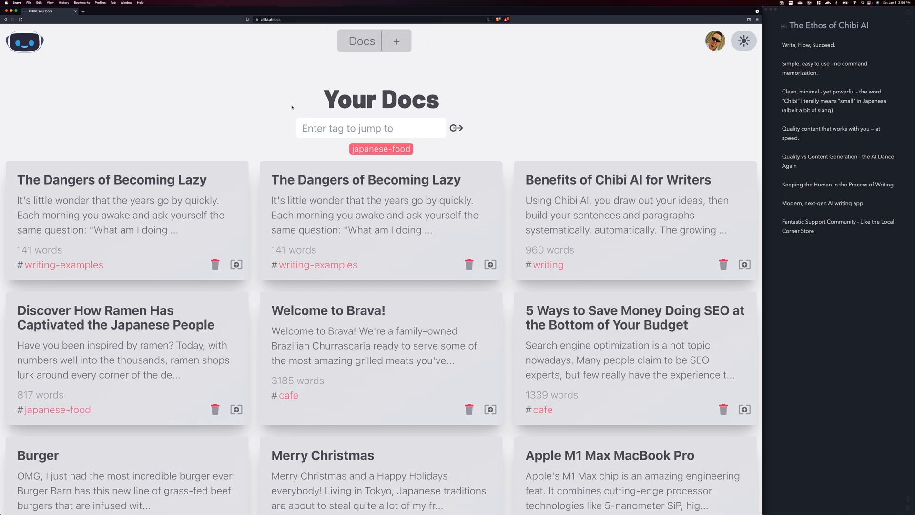
Open the first "The Dangers of Becoming Lazy" document and delete all of its body text
{"action": "left_click", "coordinate": [184, 181]}
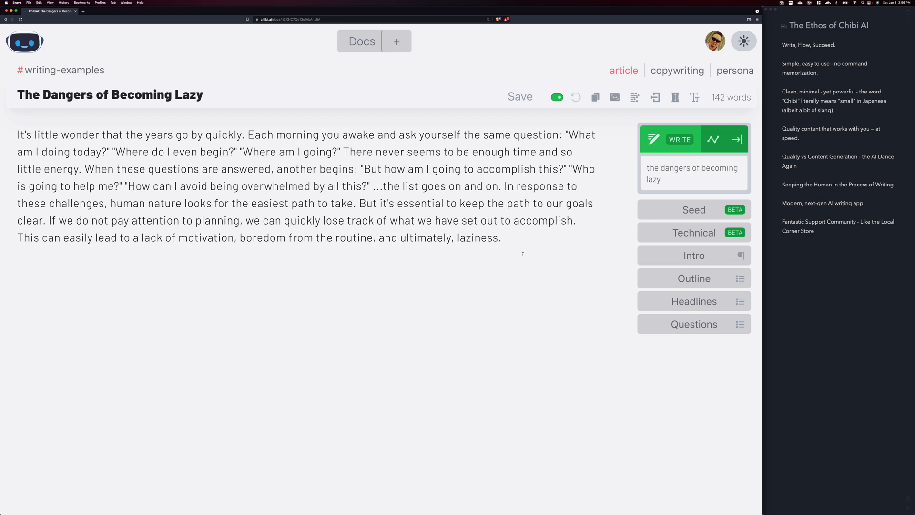
{"action": "left_click_drag", "start_coordinate": [523, 254], "coordinate": [13, 128]}
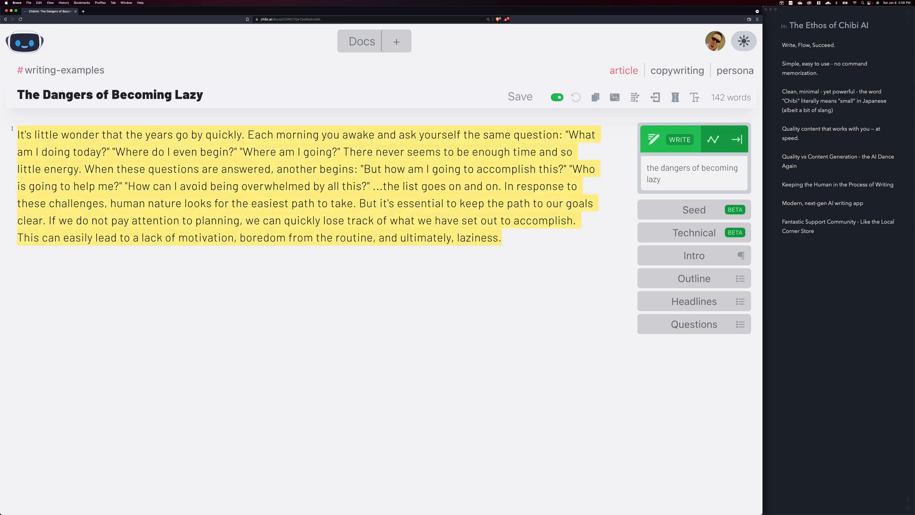
{"action": "key", "text": "BackSpace"}
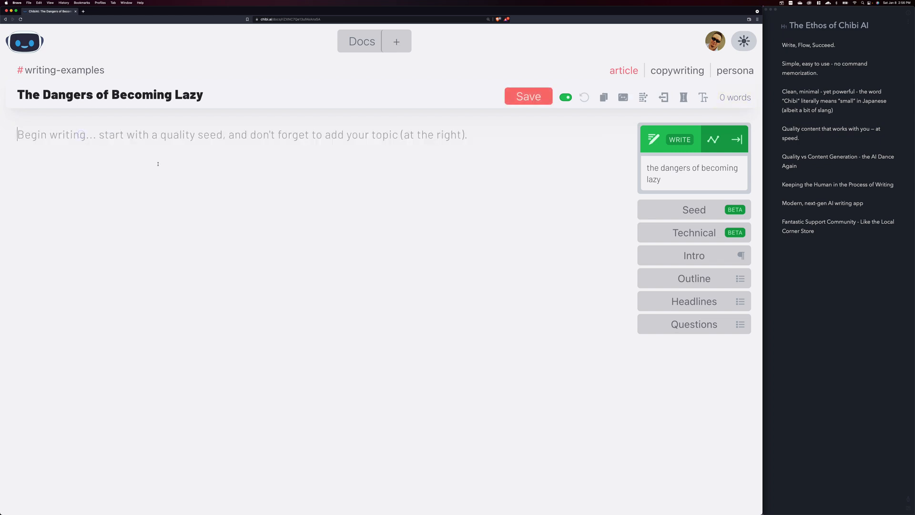
{"action": "left_click", "coordinate": [158, 164]}
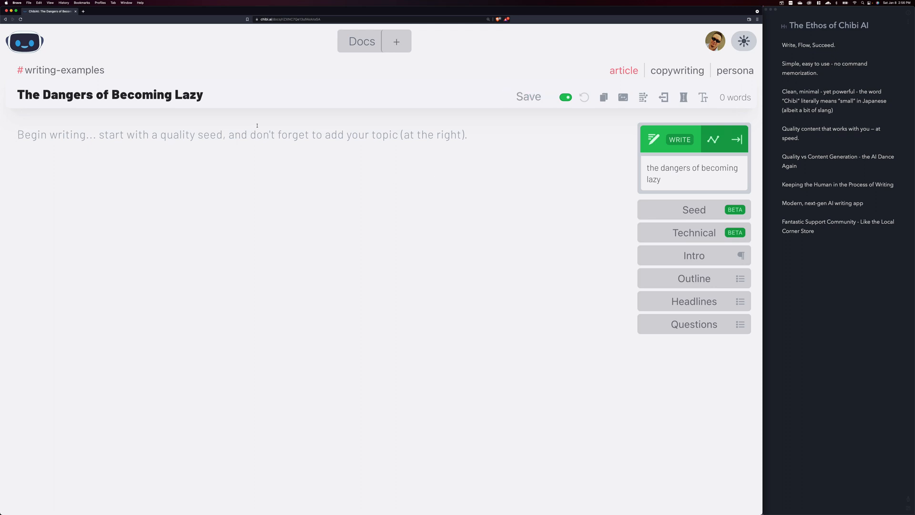
Examine the document's topic text, its title and the empty writing area
{"action": "left_click_drag", "start_coordinate": [685, 176], "coordinate": [647, 164]}
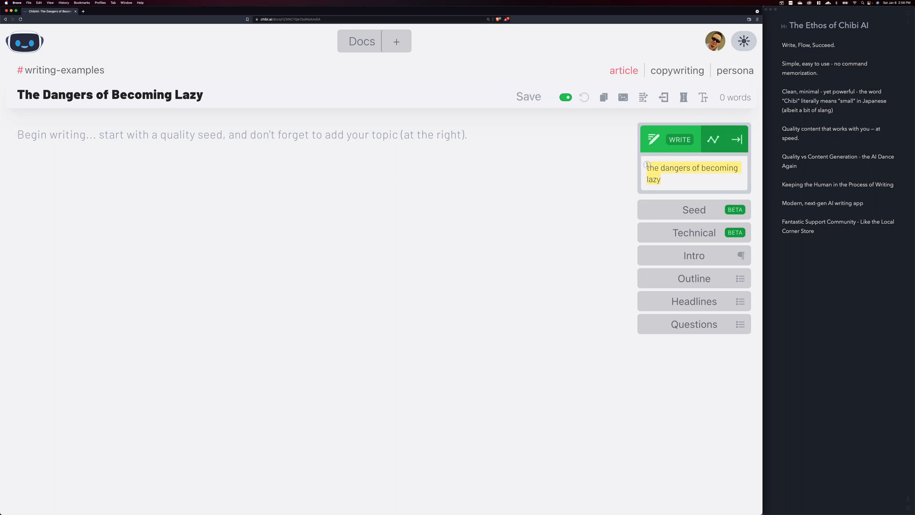
{"action": "left_click", "coordinate": [424, 154]}
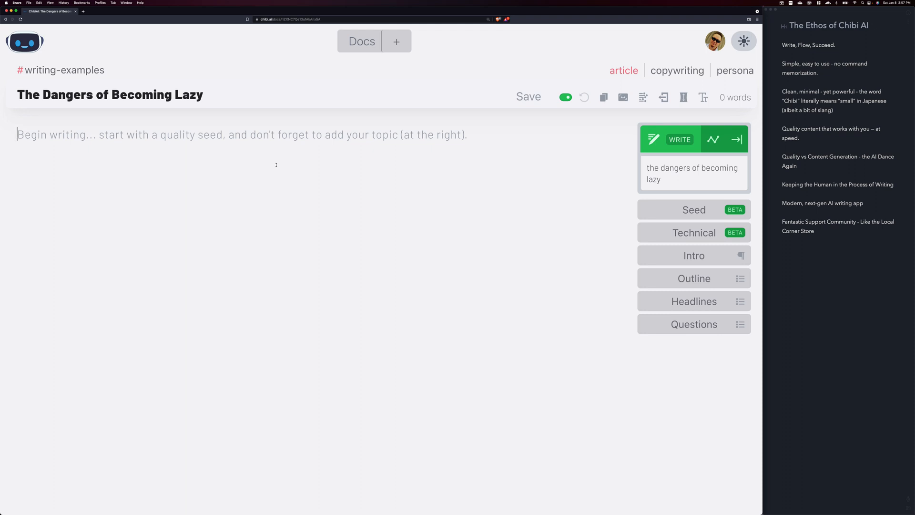
{"action": "left_click_drag", "start_coordinate": [205, 93], "coordinate": [10, 95]}
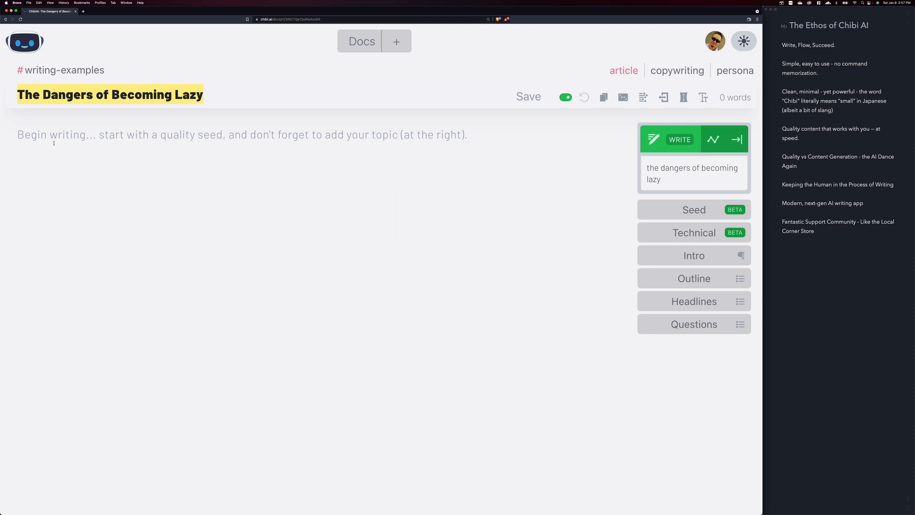
{"action": "left_click", "coordinate": [72, 138]}
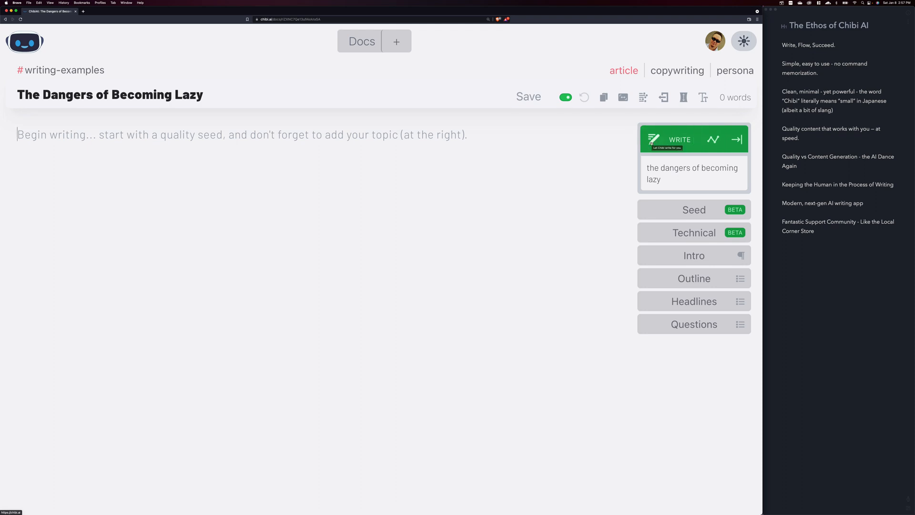
{"action": "left_click_drag", "start_coordinate": [662, 180], "coordinate": [641, 166]}
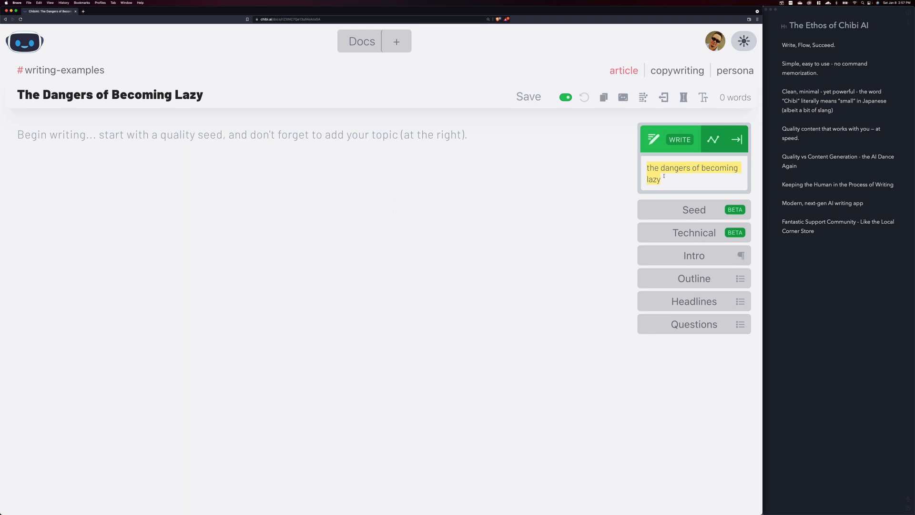
{"action": "left_click", "coordinate": [687, 168]}
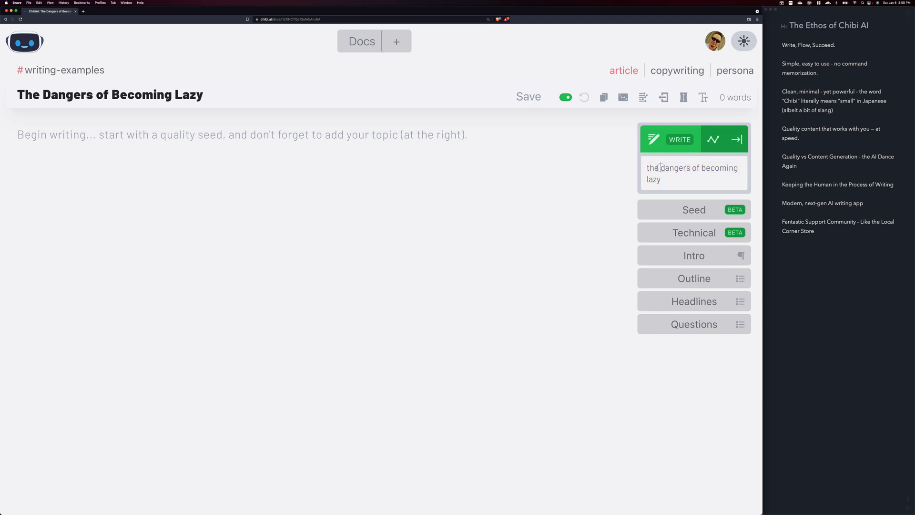
{"action": "left_click_drag", "start_coordinate": [660, 168], "coordinate": [647, 168]}
{"action": "left_click", "coordinate": [347, 138]}
{"action": "triple_click", "coordinate": [663, 177]}
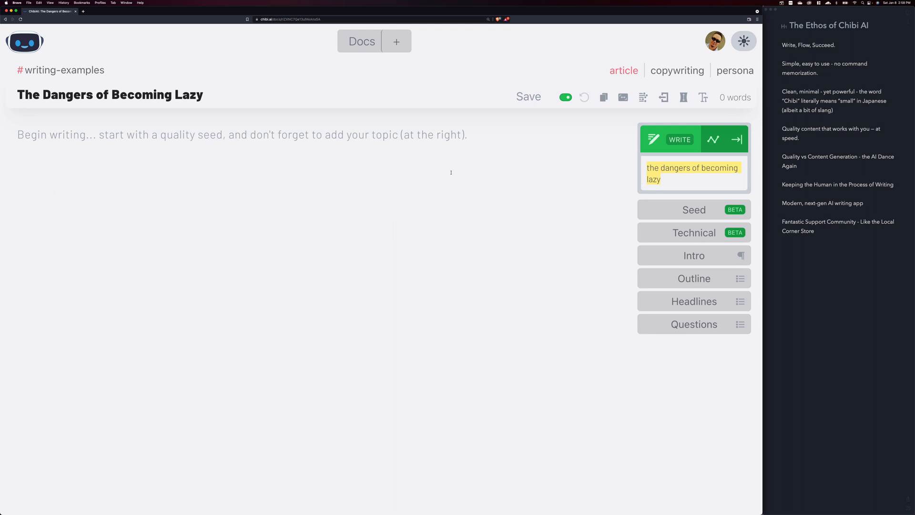
{"action": "left_click", "coordinate": [258, 137]}
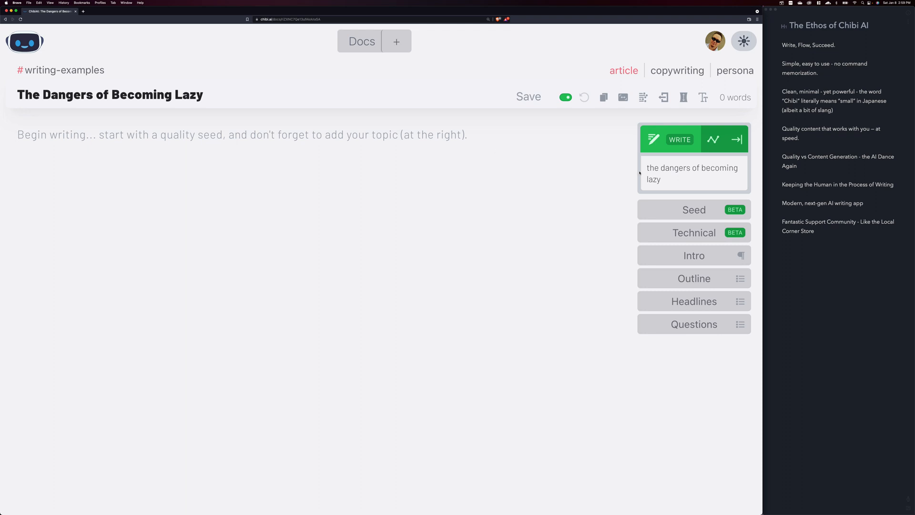
Generate a Seed opening paragraph from the topic "the dangers of becoming lazy" and have the AI complete its unfinished last sentence
{"action": "left_click", "coordinate": [667, 169]}
{"action": "left_click", "coordinate": [696, 210]}
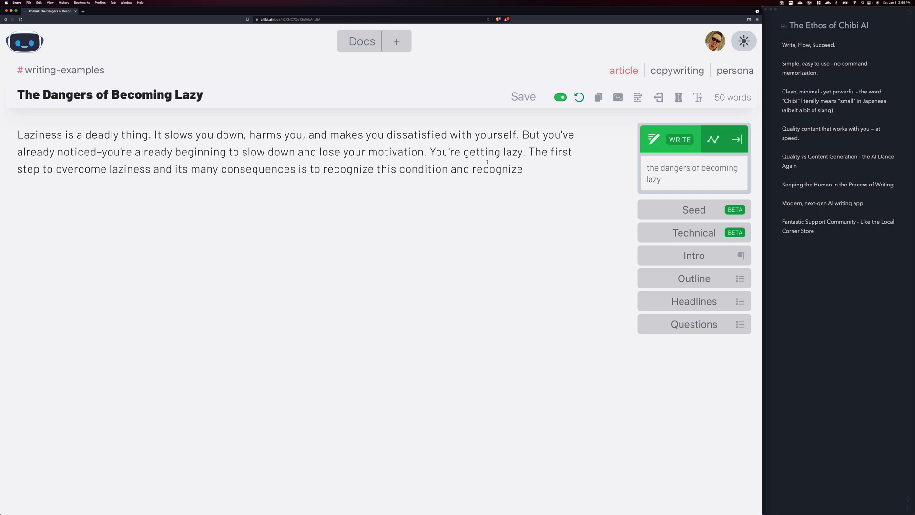
{"action": "left_click", "coordinate": [738, 139]}
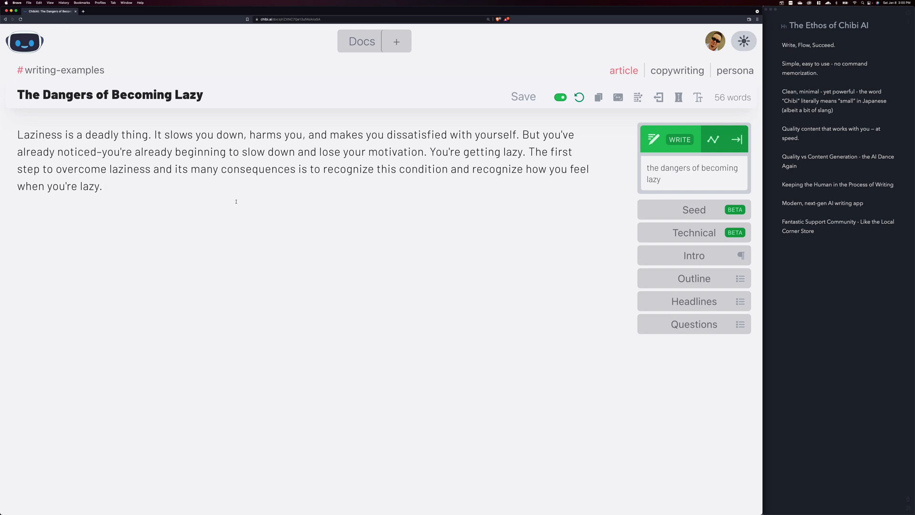
Check the word count of the whole paragraph and of part of its last sentence
{"action": "left_click_drag", "start_coordinate": [106, 187], "coordinate": [7, 139]}
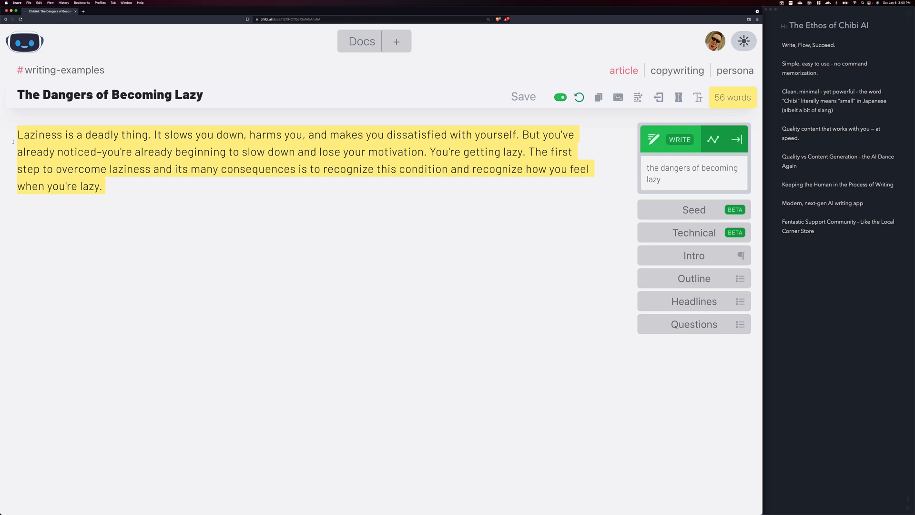
{"action": "left_click", "coordinate": [132, 183]}
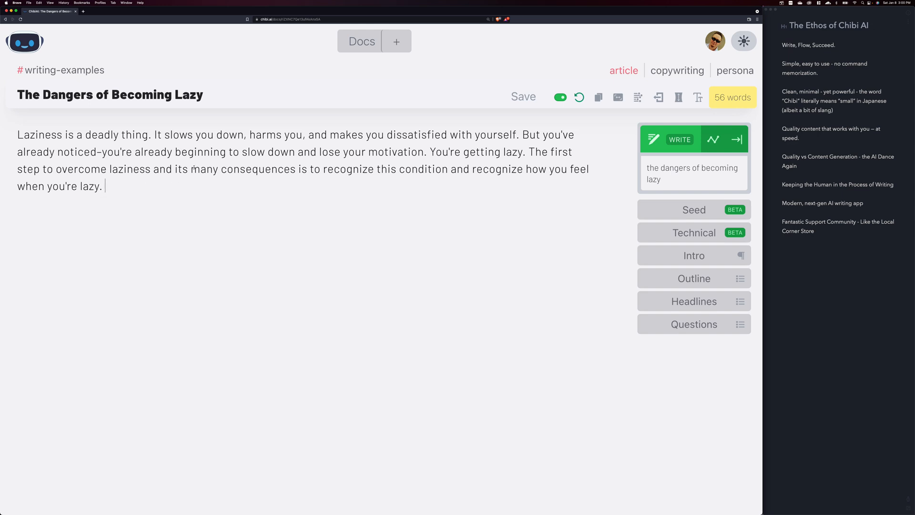
{"action": "left_click_drag", "start_coordinate": [151, 169], "coordinate": [512, 169]}
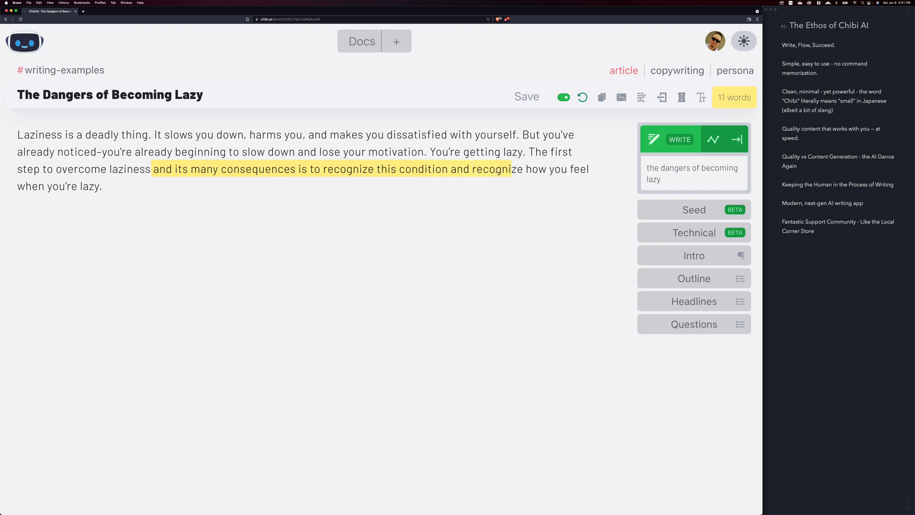
Add the heading "Ways of overcoming laziness" below the opening paragraph, separated by a blank line
{"action": "left_click", "coordinate": [320, 177]}
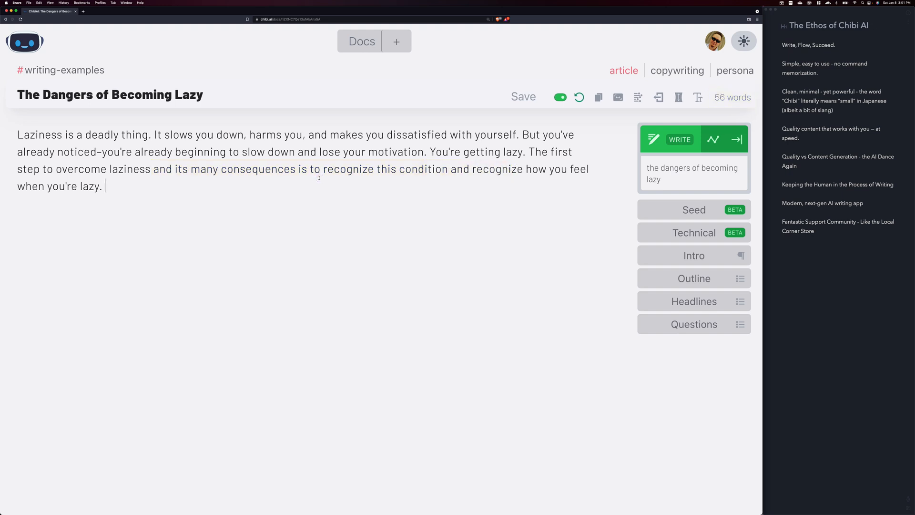
{"action": "key", "text": "Return"}
{"action": "key", "text": "Return"}
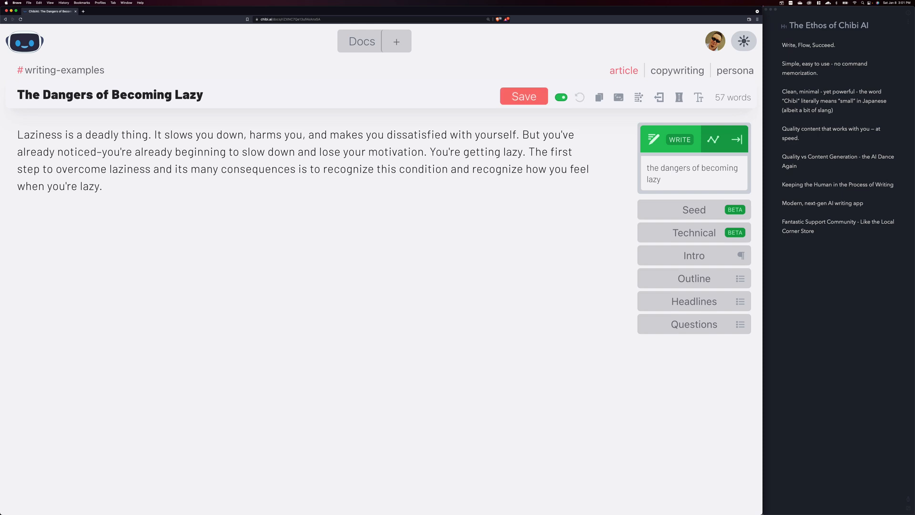
{"action": "type", "text": "Ways of "}
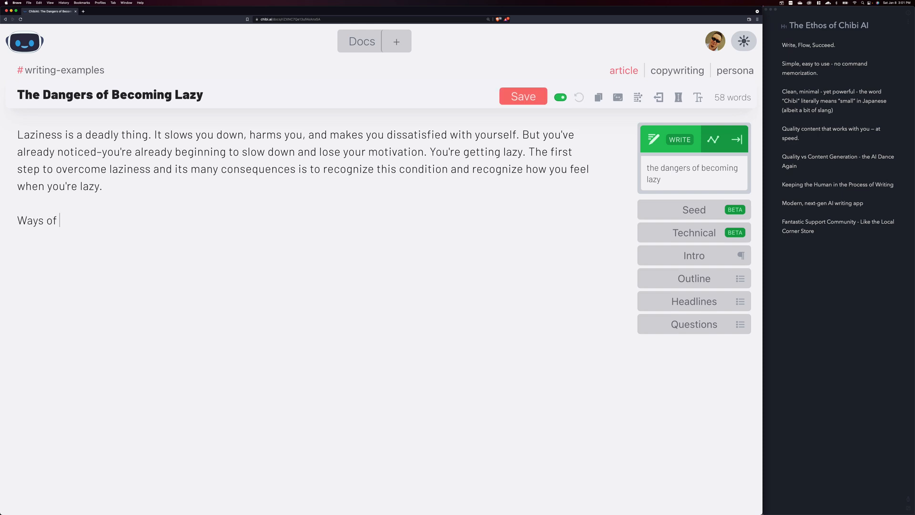
{"action": "type", "text": "overcoming laziness"}
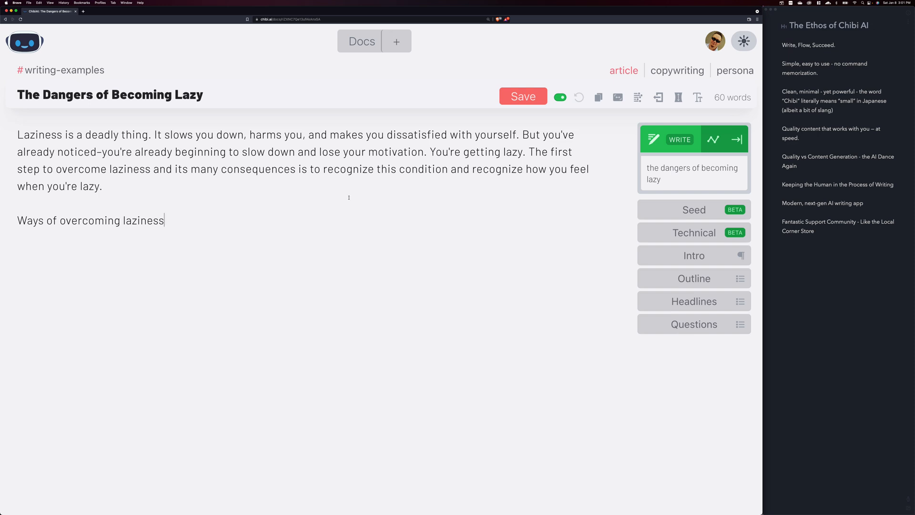
{"action": "key", "text": "Return"}
Change the writing topic to "the ways of overcoming laziness", based on the heading text
{"action": "left_click_drag", "start_coordinate": [181, 221], "coordinate": [17, 221]}
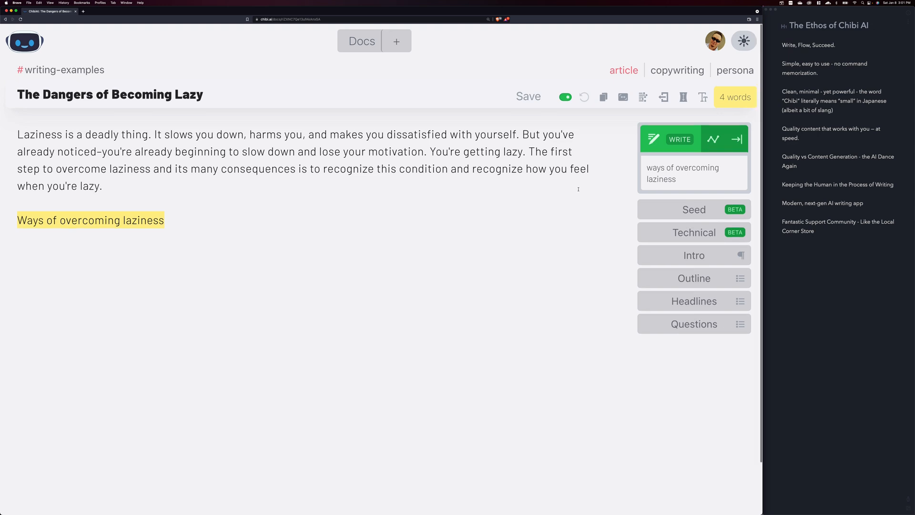
{"action": "left_click", "coordinate": [657, 168]}
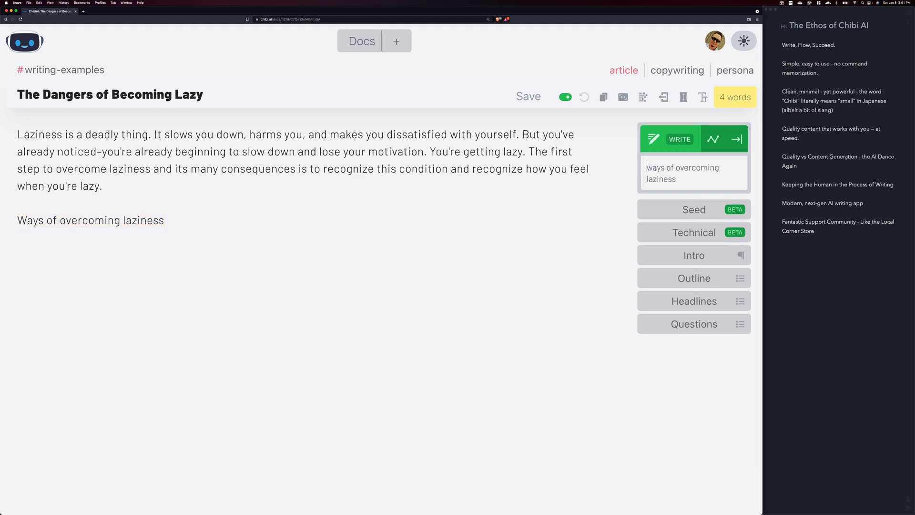
{"action": "type", "text": "the"}
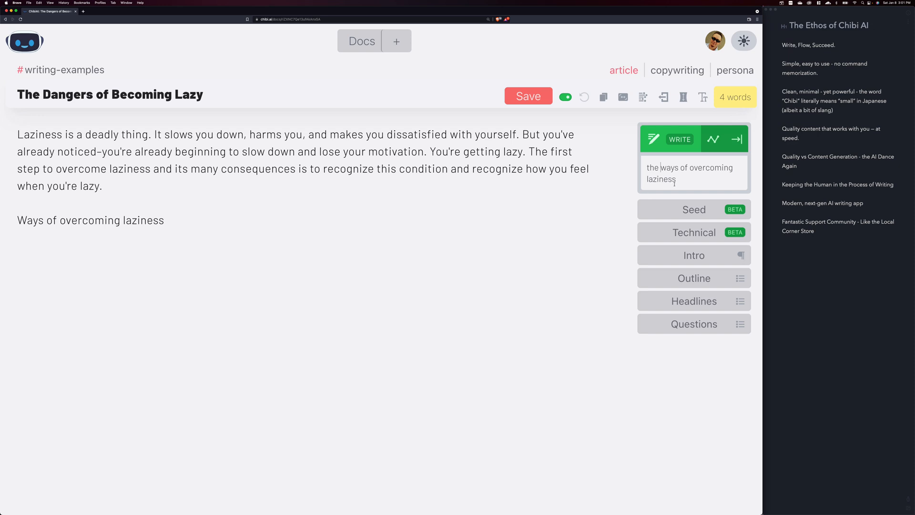
Start a new line after the "Ways of overcoming laziness" heading and convert the heading to title case
{"action": "left_click", "coordinate": [228, 218]}
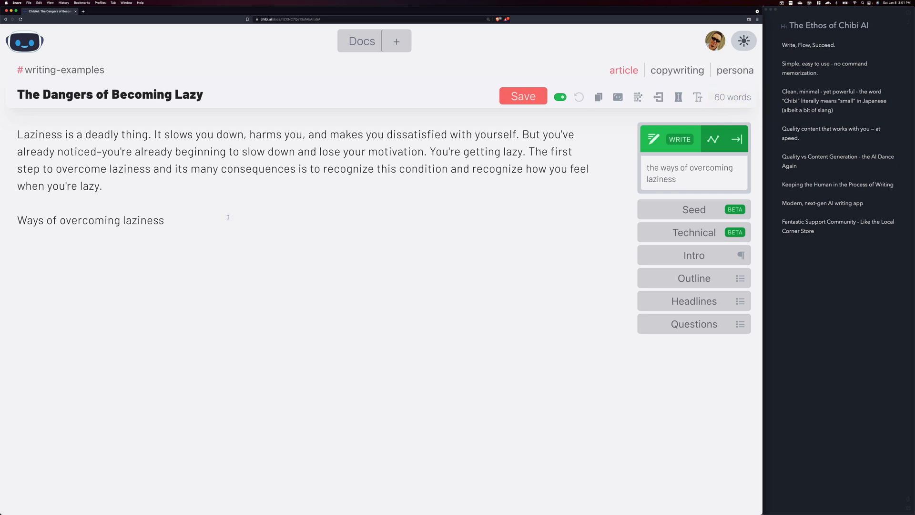
{"action": "key", "text": "Return"}
{"action": "left_click_drag", "start_coordinate": [173, 220], "coordinate": [27, 230]}
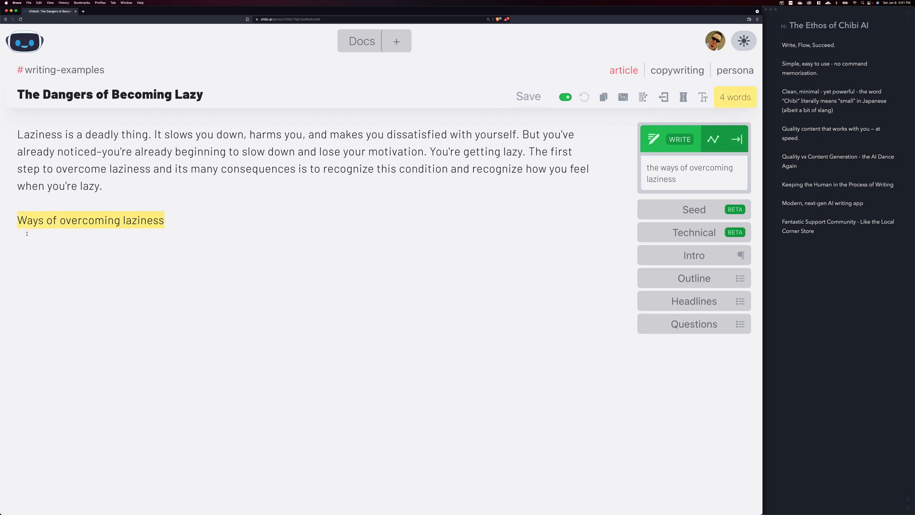
{"action": "left_click", "coordinate": [704, 98]}
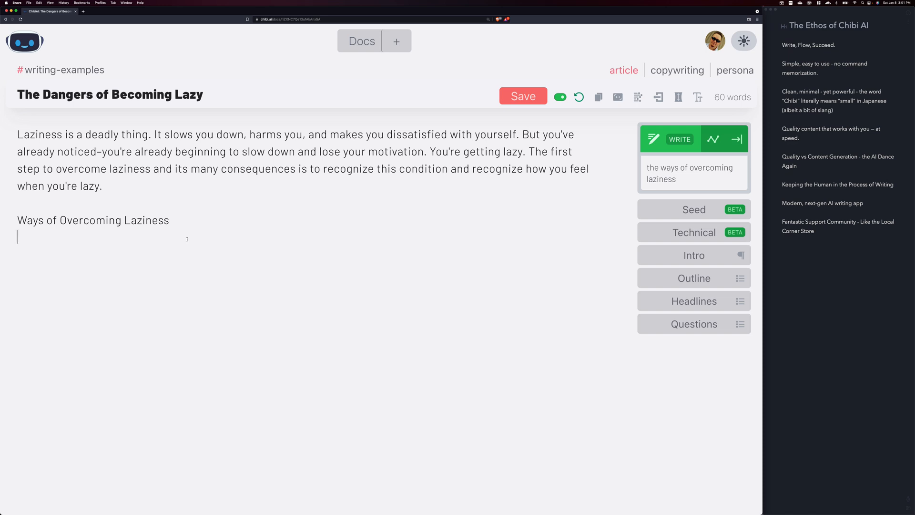
Begin the section with "The first way of overcoming laziness is to" and let the AI continue writing from there
{"action": "type", "text": "The first way of oc"}
{"action": "key", "text": "BackSpace"}
{"action": "type", "text": "v"}
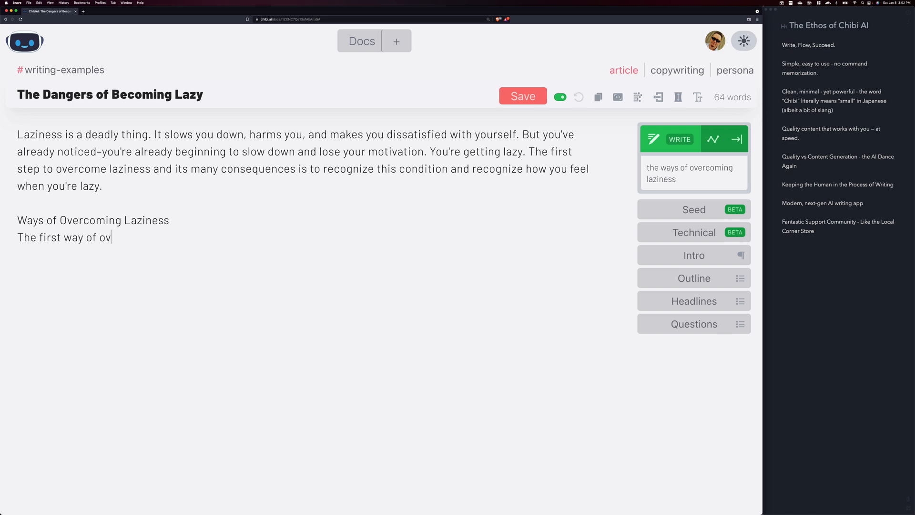
{"action": "type", "text": "ercoming laziness is to"}
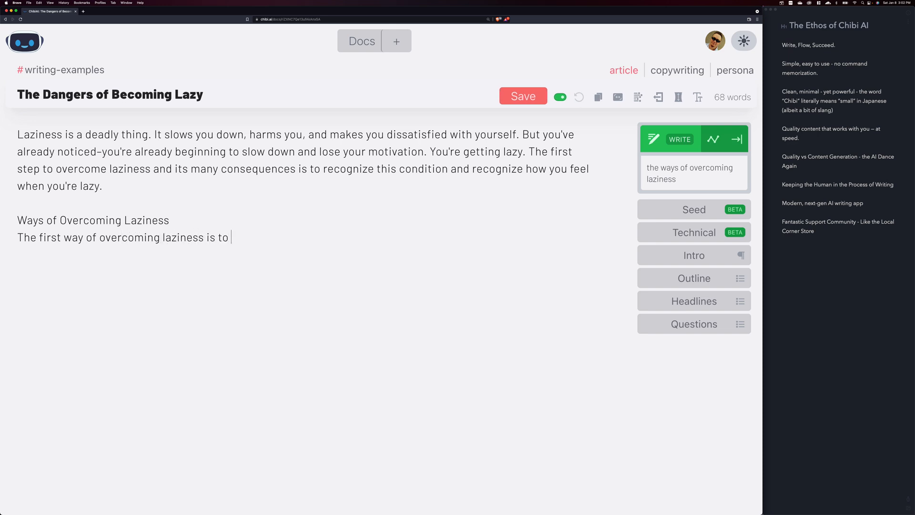
{"action": "key", "text": "super+Return"}
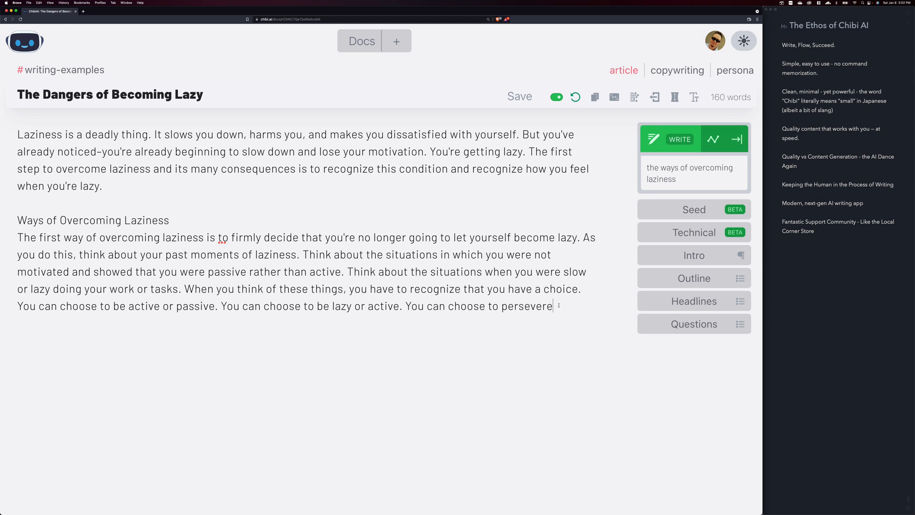
Remove the trailing space after "persevere" and let the AI continue writing the unfinished sentence
{"action": "key", "text": "BackSpace"}
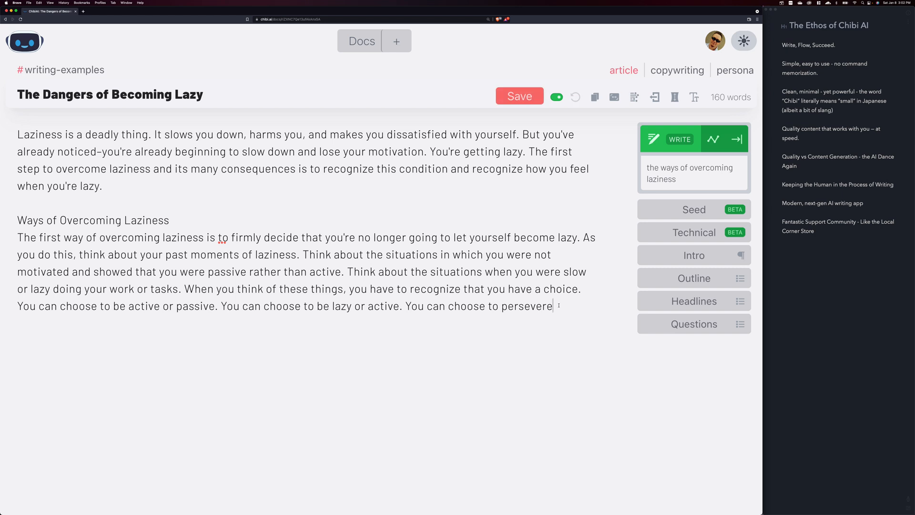
{"action": "key", "text": "super+Return"}
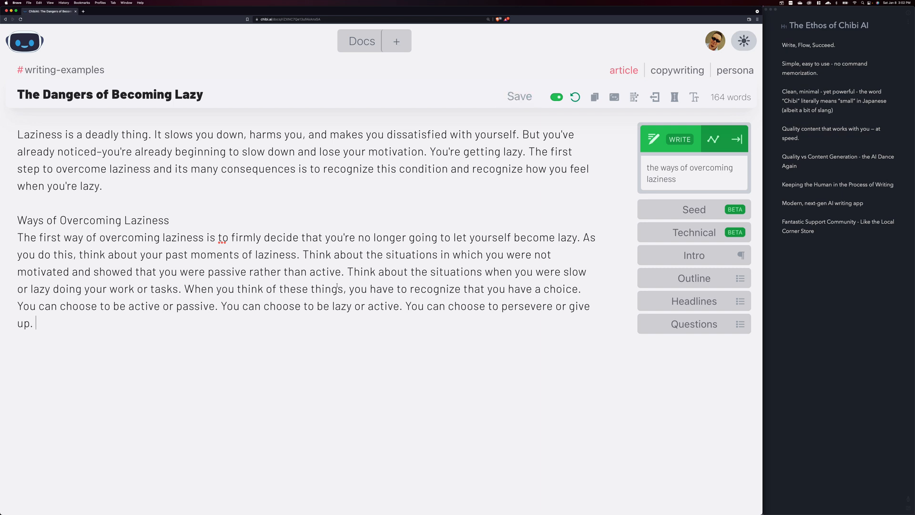
{"action": "left_click", "coordinate": [230, 238]}
{"action": "left_click_drag", "start_coordinate": [230, 237], "coordinate": [16, 238]}
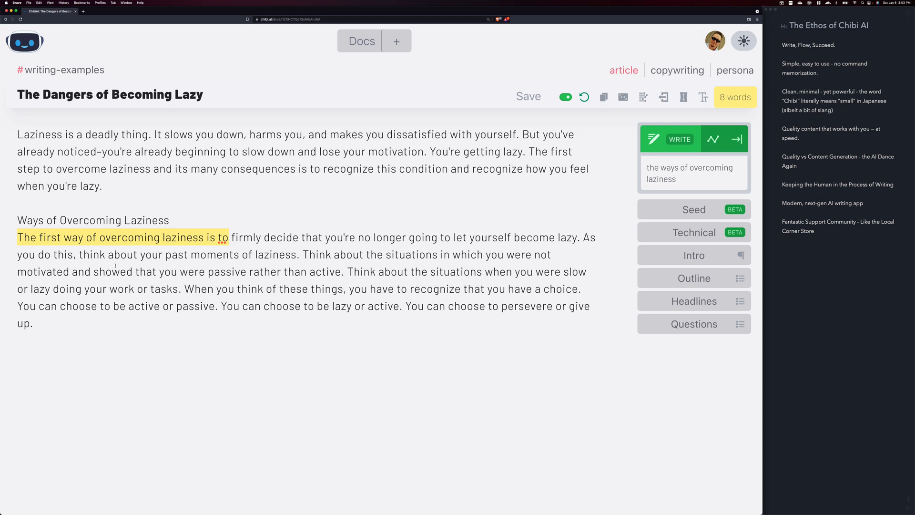
{"action": "left_click", "coordinate": [142, 255]}
{"action": "left_click_drag", "start_coordinate": [228, 237], "coordinate": [9, 239]}
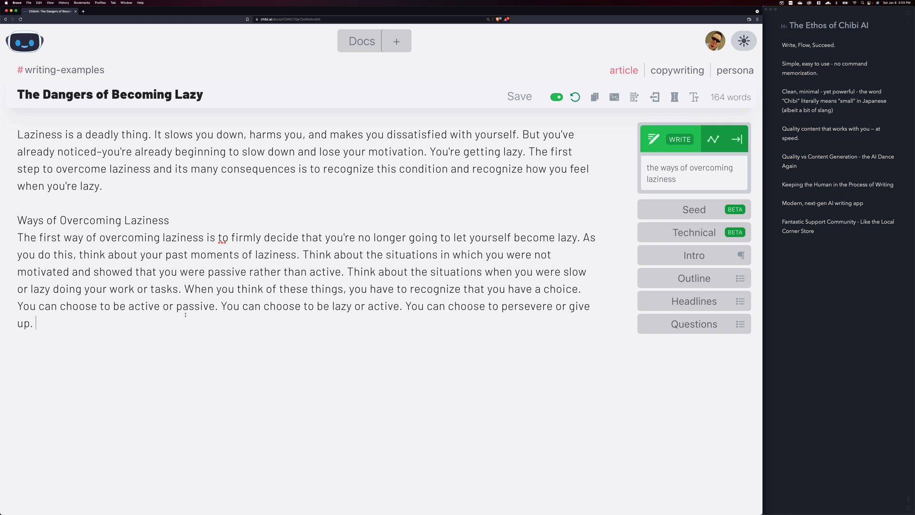
Start a new paragraph with "Another way to overcome laziness is to spend more time with" and let the AI continue it
{"action": "key", "text": "Return"}
{"action": "key", "text": "Return"}
{"action": "type", "text": "Anot"}
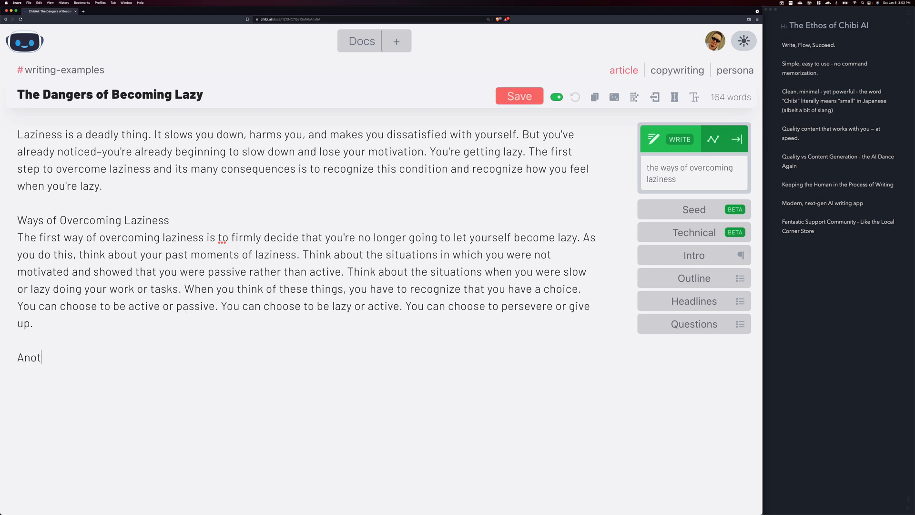
{"action": "type", "text": "her way to overcom"}
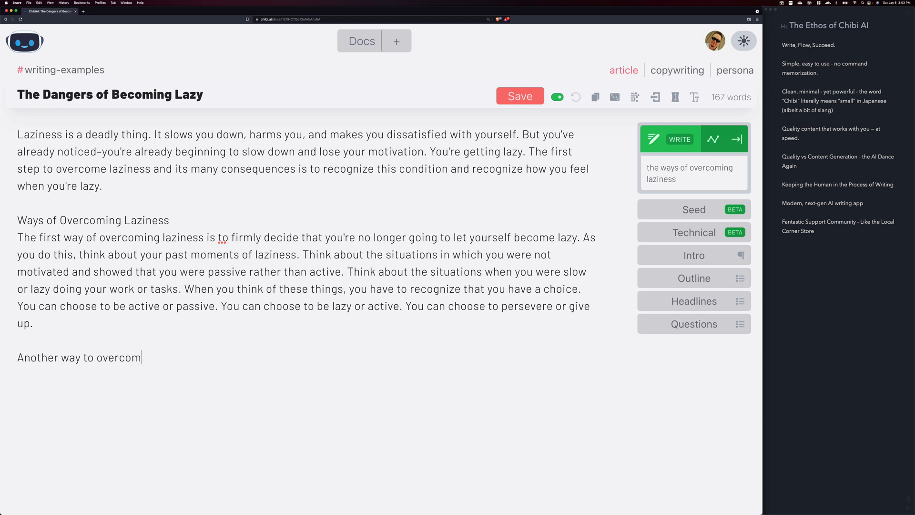
{"action": "type", "text": "e laziness is "}
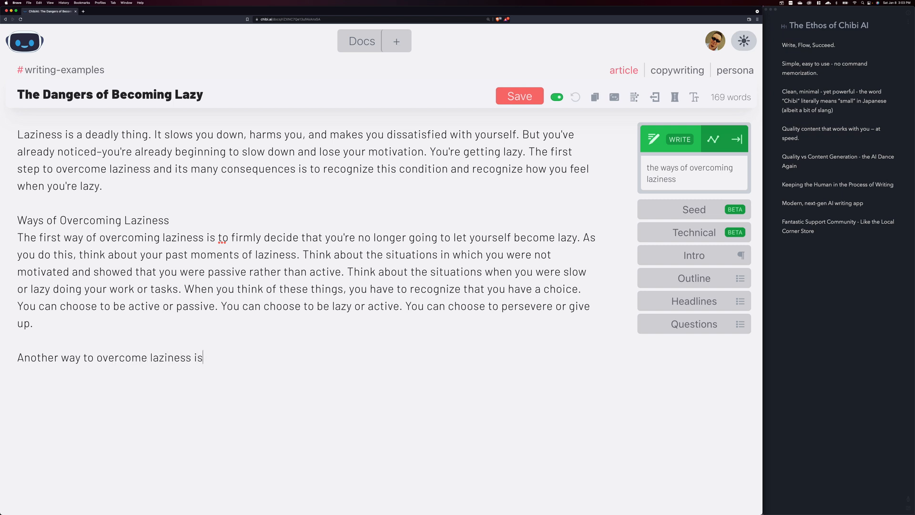
{"action": "type", "text": "to s"}
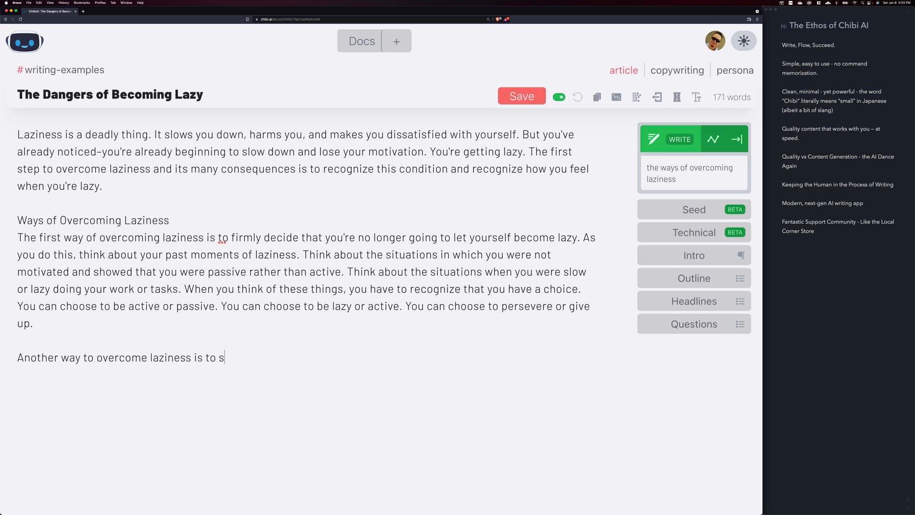
{"action": "type", "text": "pend more time with"}
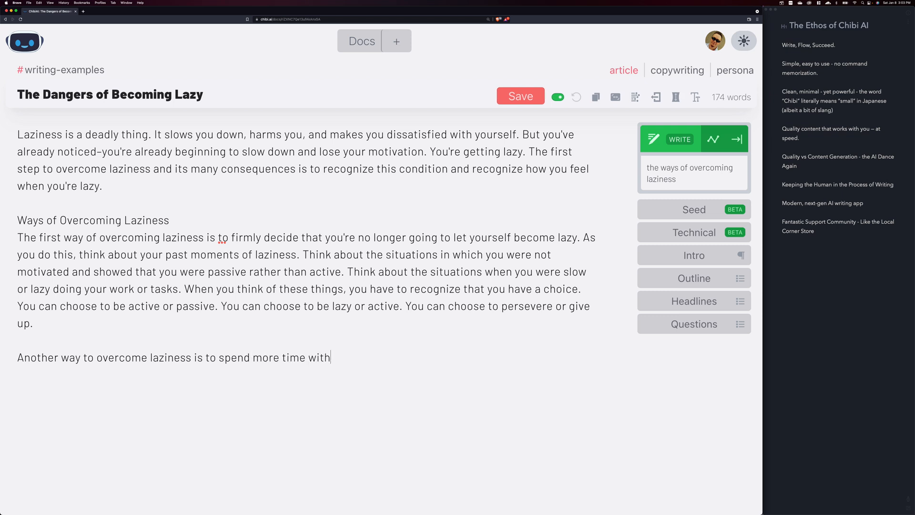
{"action": "key", "text": "super+Return"}
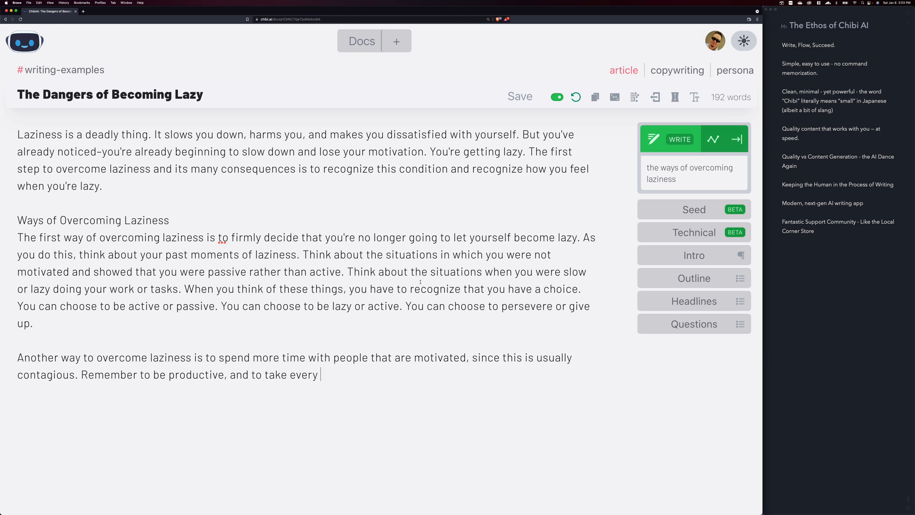
Delete the whole paragraph beginning "Another way to overcome laziness"
{"action": "left_click", "coordinate": [332, 372]}
{"action": "left_click_drag", "start_coordinate": [327, 373], "coordinate": [69, 367]}
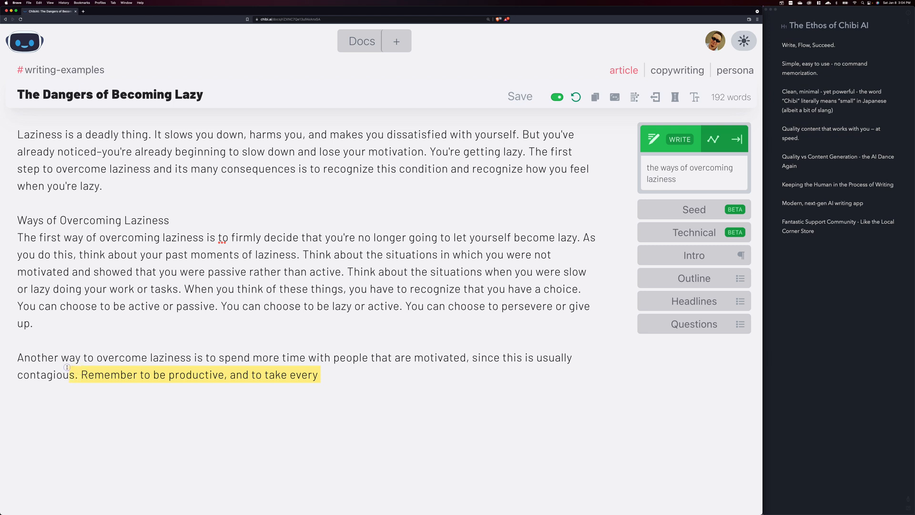
{"action": "left_click_drag", "start_coordinate": [67, 367], "coordinate": [252, 372]}
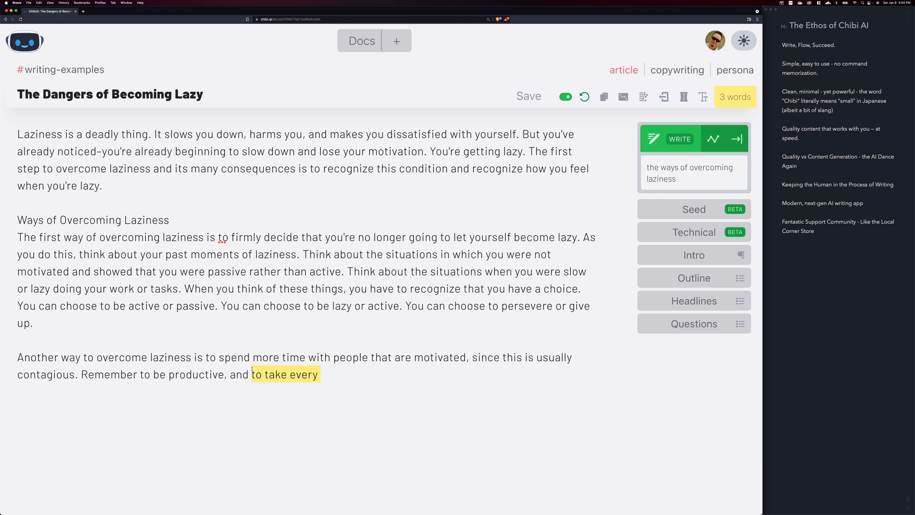
{"action": "left_click", "coordinate": [305, 369]}
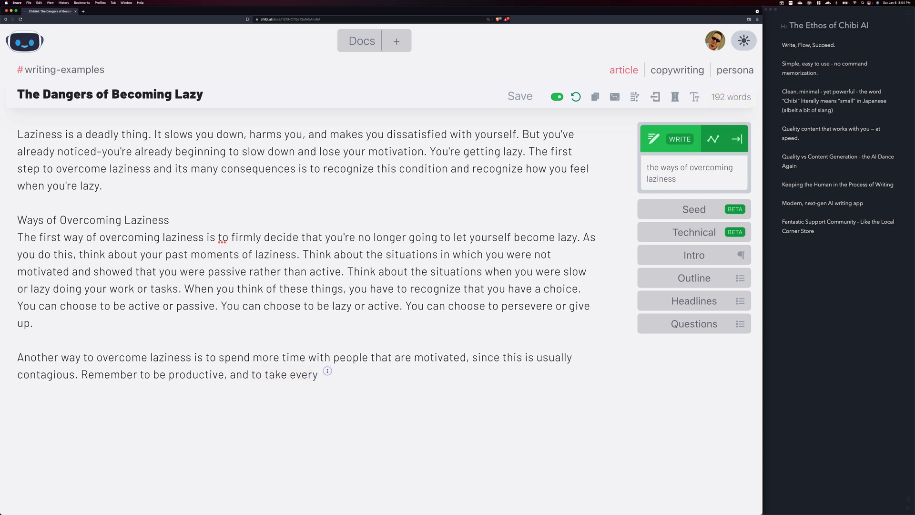
{"action": "left_click_drag", "start_coordinate": [320, 375], "coordinate": [18, 355]}
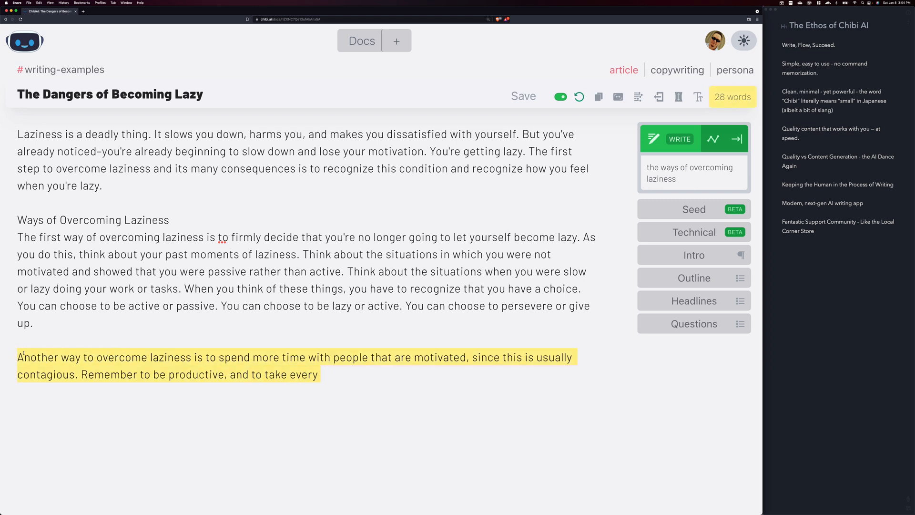
{"action": "key", "text": "BackSpace"}
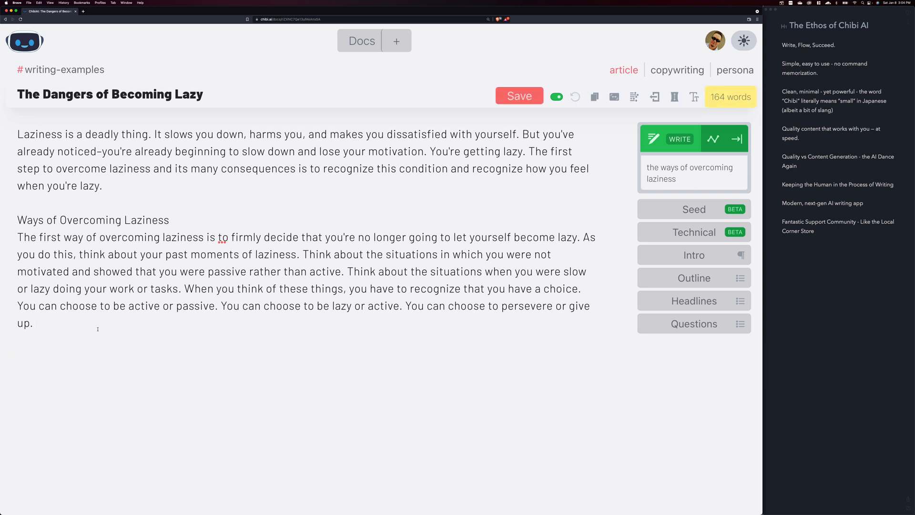
Leave a blank line after the section's first paragraph and have the AI suggest a couple of ways forward
{"action": "key", "text": "Return"}
{"action": "key", "text": "Return"}
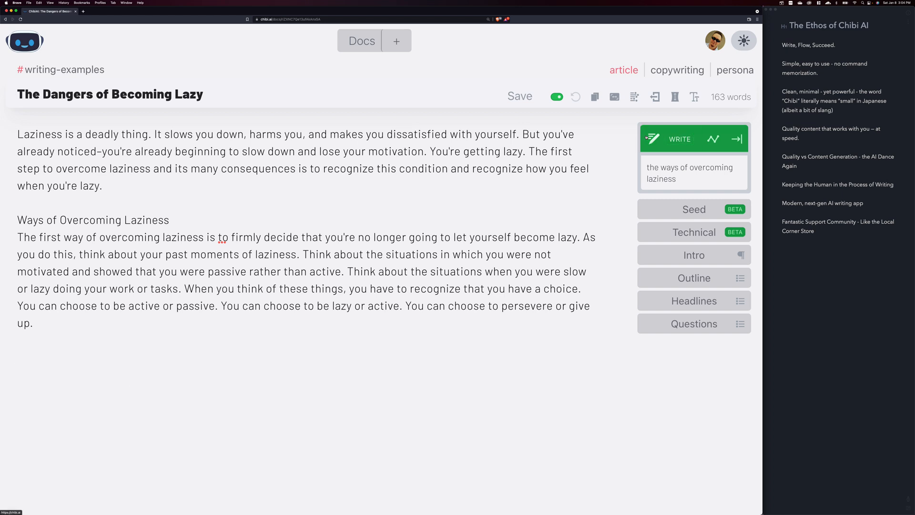
{"action": "left_click", "coordinate": [711, 141]}
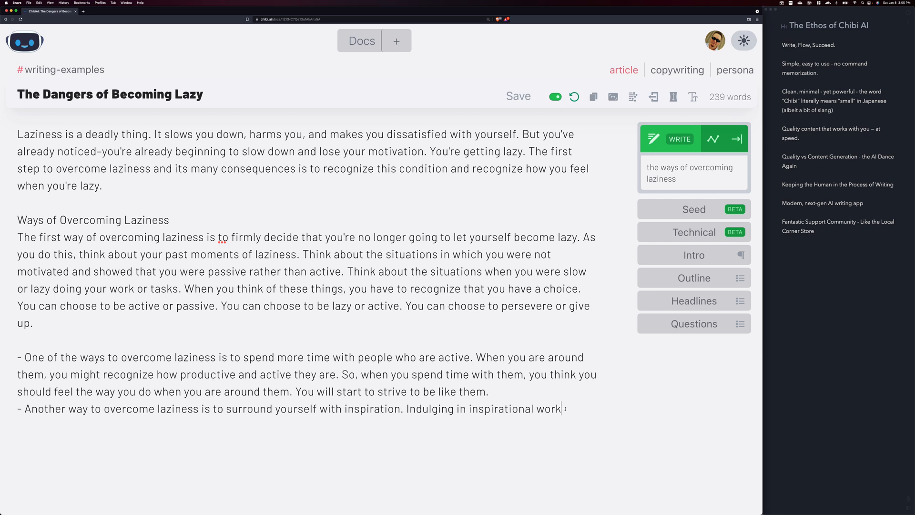
Examine the two AI-suggested bullet points and compare them with the paragraph above on overcoming laziness
{"action": "left_click_drag", "start_coordinate": [562, 409], "coordinate": [325, 411]}
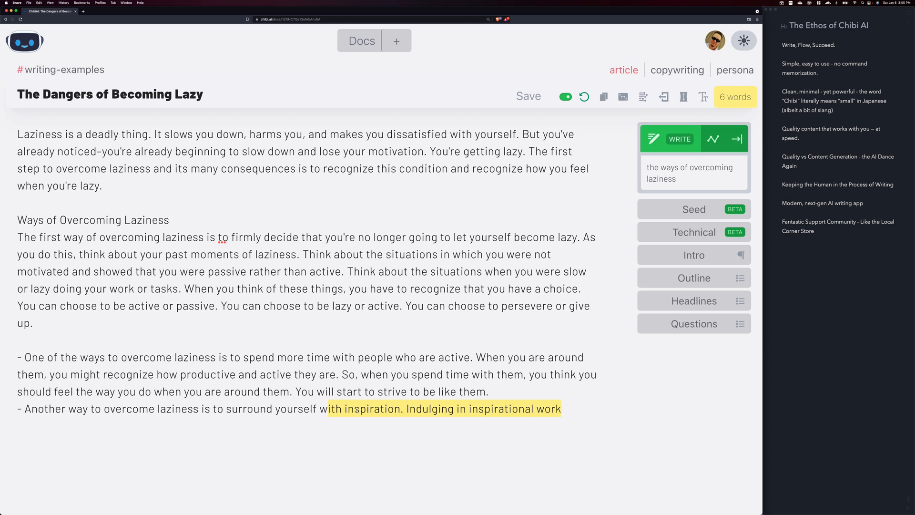
{"action": "left_click", "coordinate": [474, 405]}
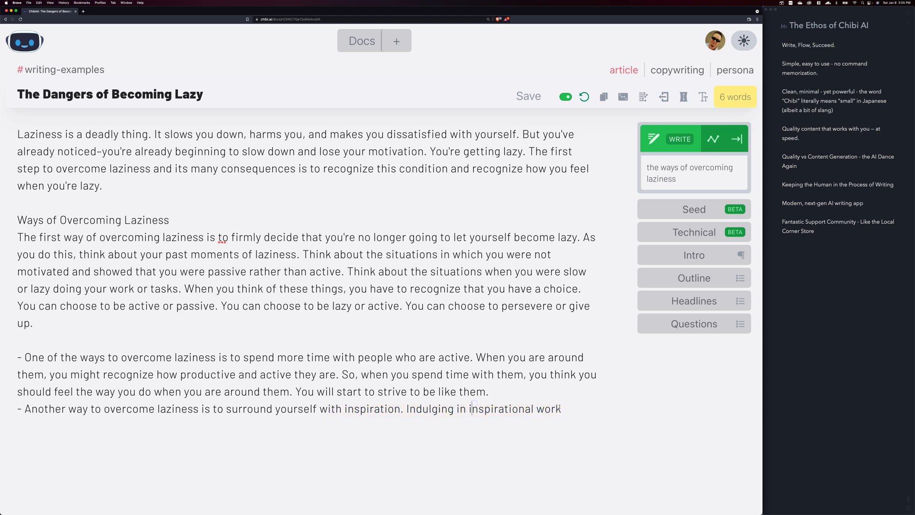
{"action": "left_click_drag", "start_coordinate": [562, 409], "coordinate": [7, 362]}
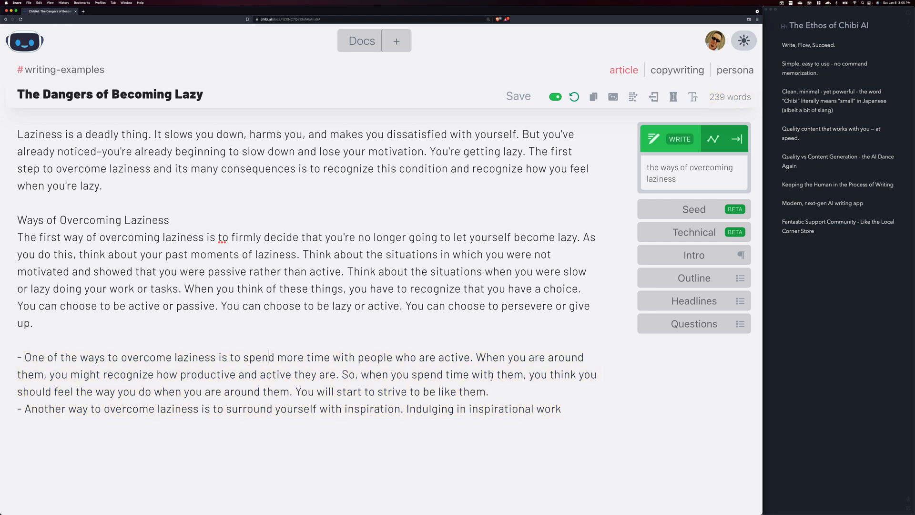
{"action": "left_click_drag", "start_coordinate": [491, 392], "coordinate": [26, 361]}
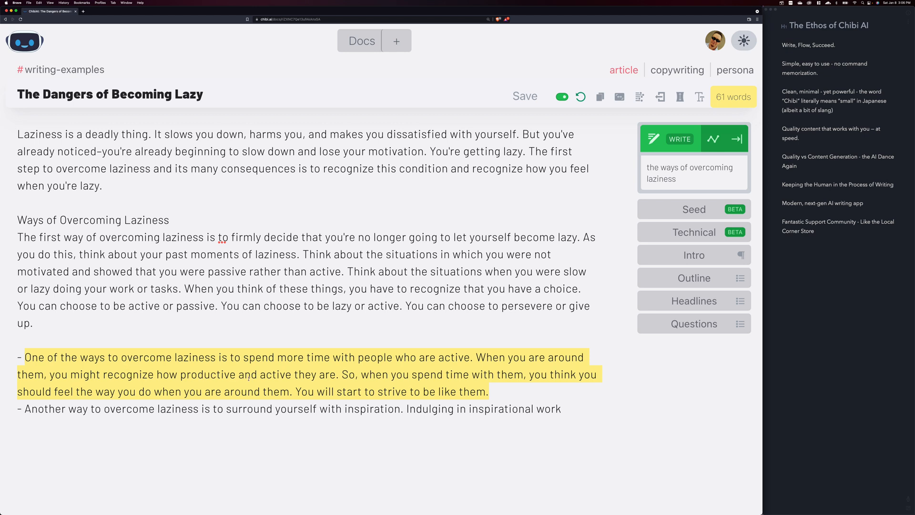
{"action": "left_click", "coordinate": [386, 391]}
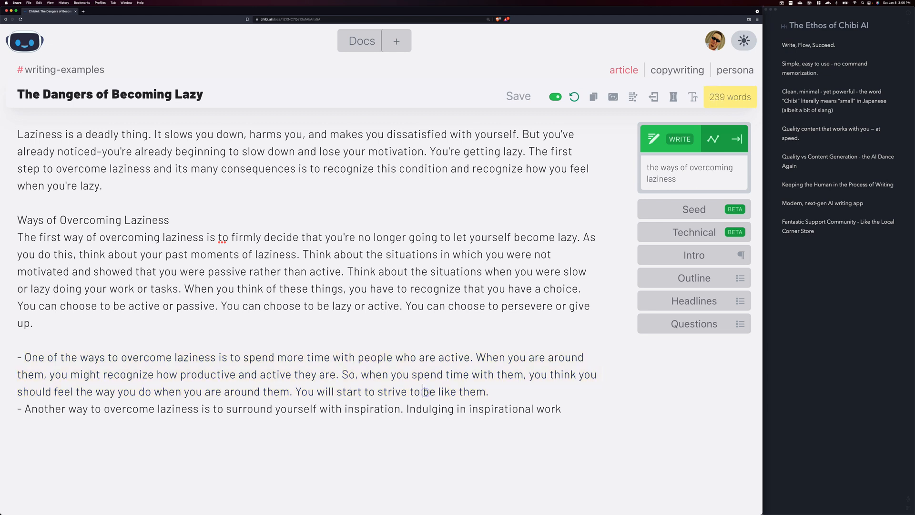
{"action": "left_click_drag", "start_coordinate": [489, 391], "coordinate": [296, 391]}
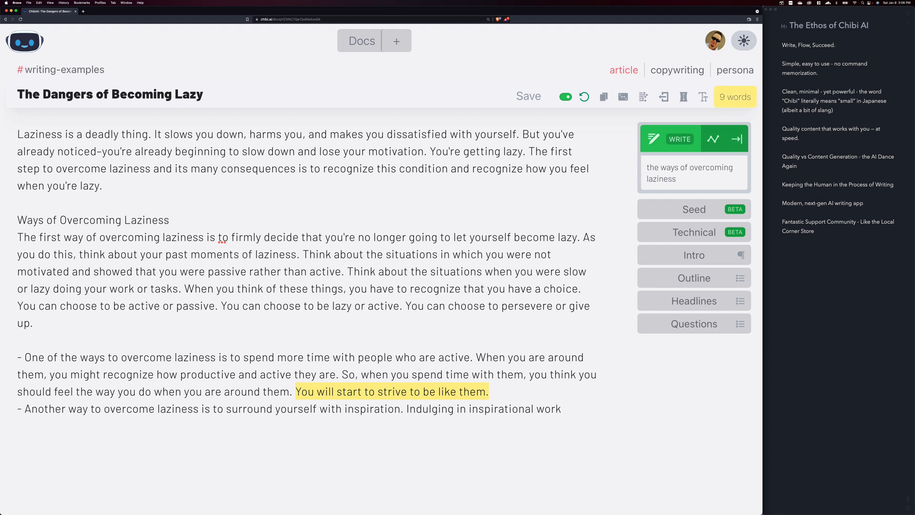
{"action": "left_click_drag", "start_coordinate": [103, 315], "coordinate": [17, 255]}
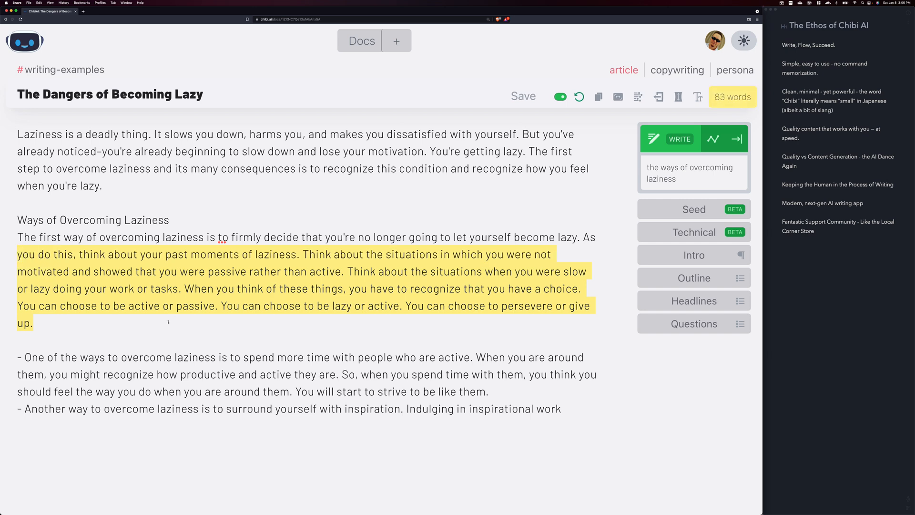
{"action": "left_click", "coordinate": [135, 331]}
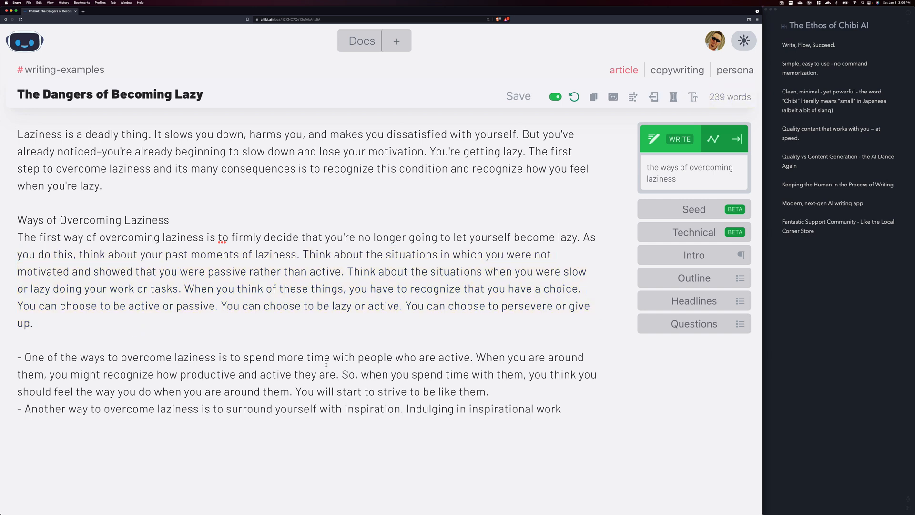
{"action": "left_click_drag", "start_coordinate": [476, 358], "coordinate": [23, 353]}
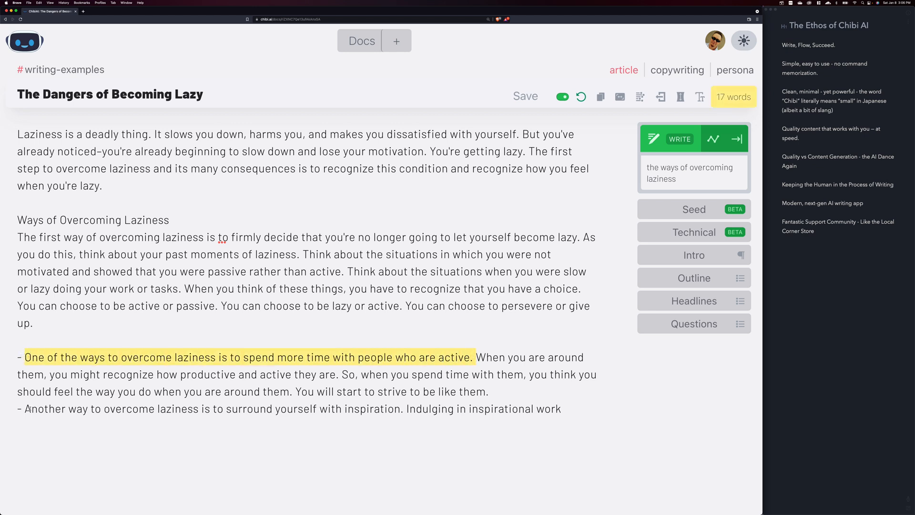
{"action": "left_click_drag", "start_coordinate": [26, 409], "coordinate": [405, 410]}
Separate the two bullet points with a blank line and add the heading "Surround yourself with inspiration" above the second one
{"action": "left_click", "coordinate": [505, 392]}
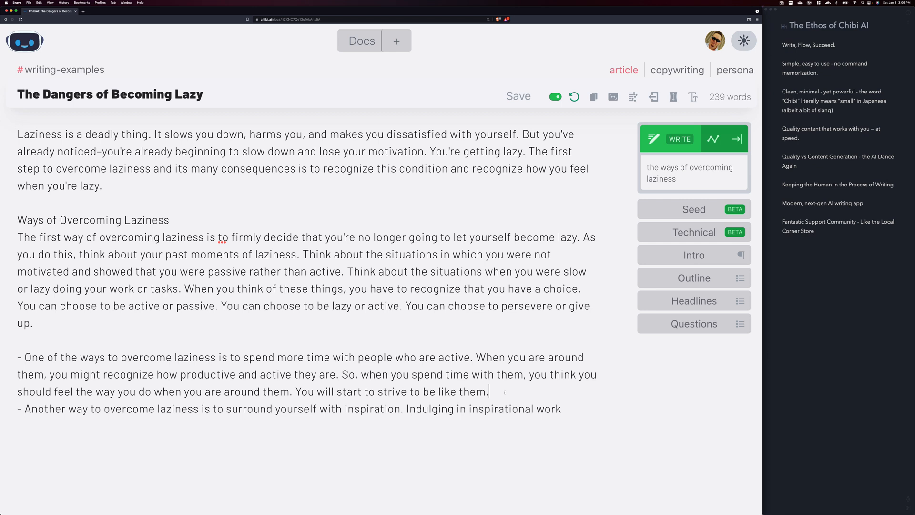
{"action": "key", "text": "Return"}
{"action": "key", "text": "Return"}
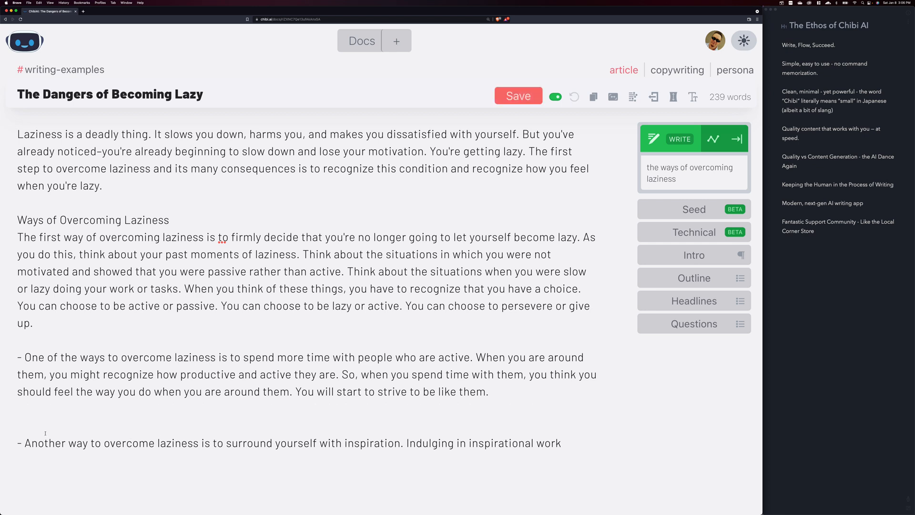
{"action": "type", "text": "rround yourself with inspiration"}
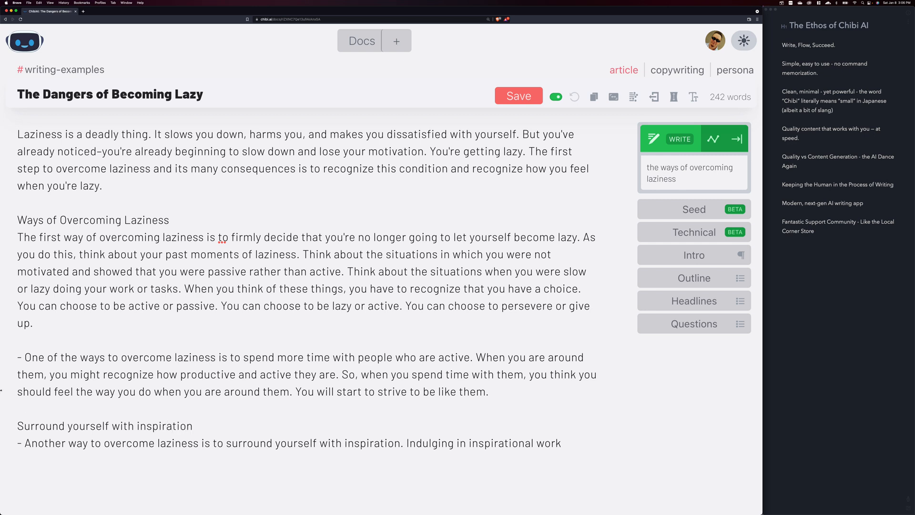
Add the heading "Be around active people" directly above the first bullet point, keeping a blank line before it
{"action": "left_click", "coordinate": [48, 344]}
{"action": "key", "text": "Return"}
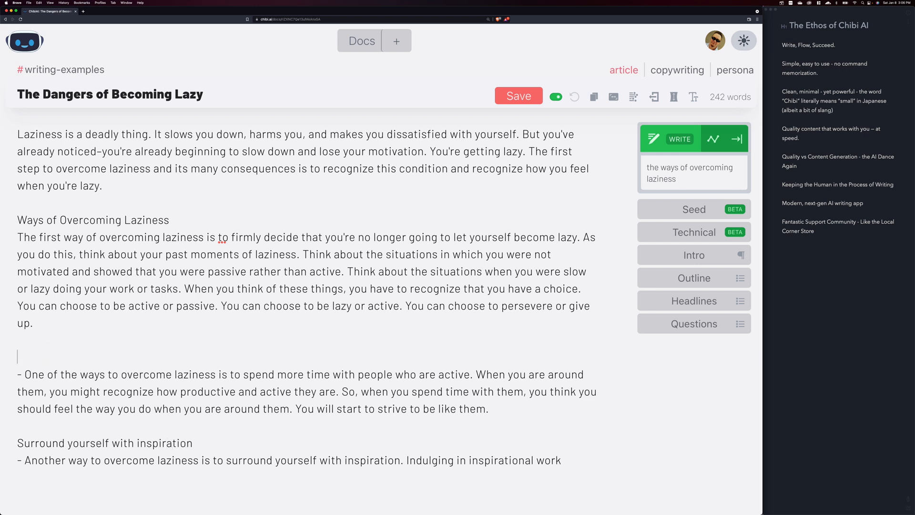
{"action": "type", "text": "Be around ac"}
{"action": "type", "text": "tive peopl"}
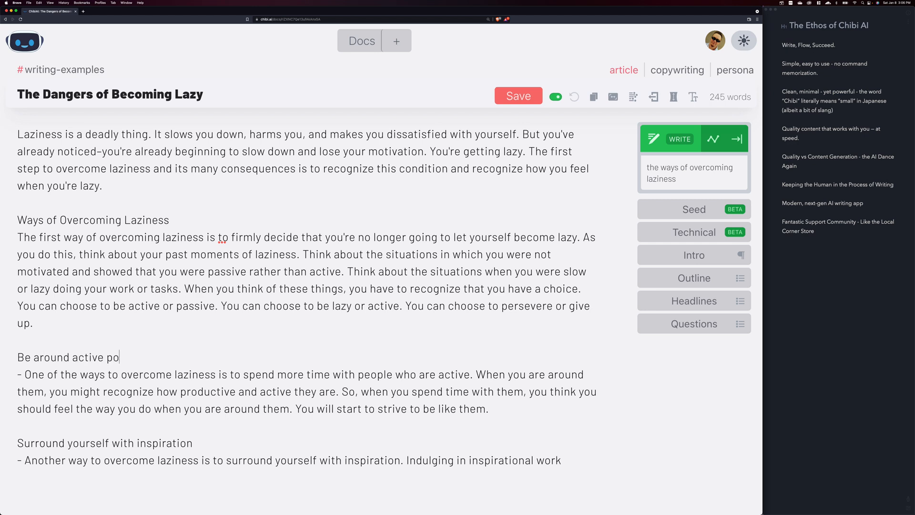
{"action": "type", "text": "e"}
Convert the headings "Be around active people" and "Surround yourself with inspiration" to title case
{"action": "scroll", "coordinate": [48, 346], "scroll_direction": "down", "scroll_amount": 2}
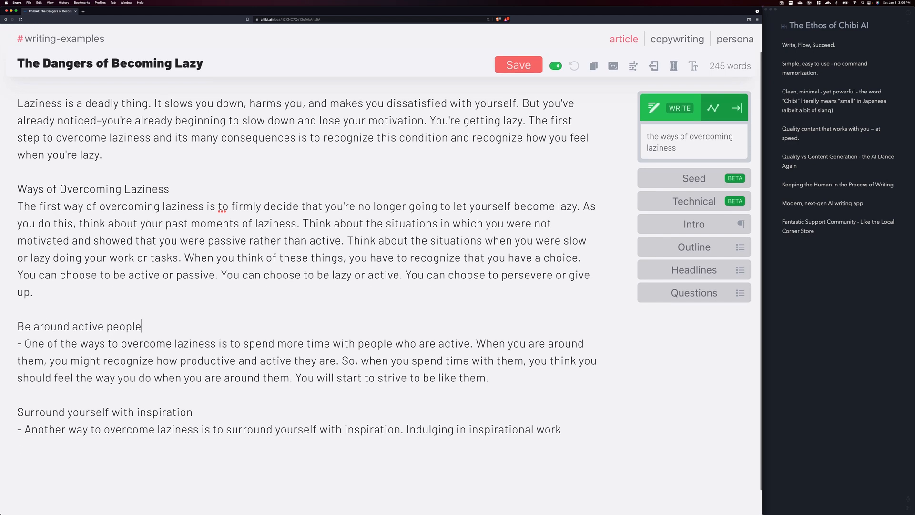
{"action": "left_click_drag", "start_coordinate": [143, 358], "coordinate": [1, 358]}
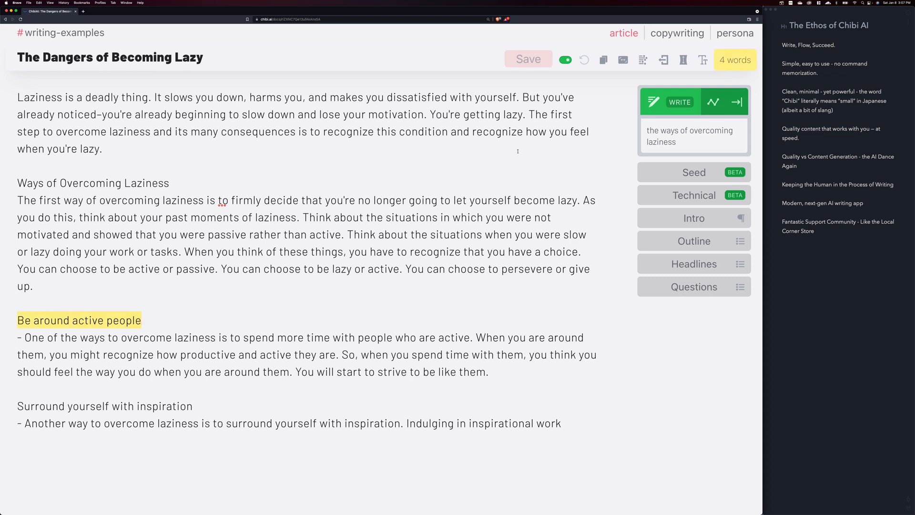
{"action": "left_click", "coordinate": [703, 64]}
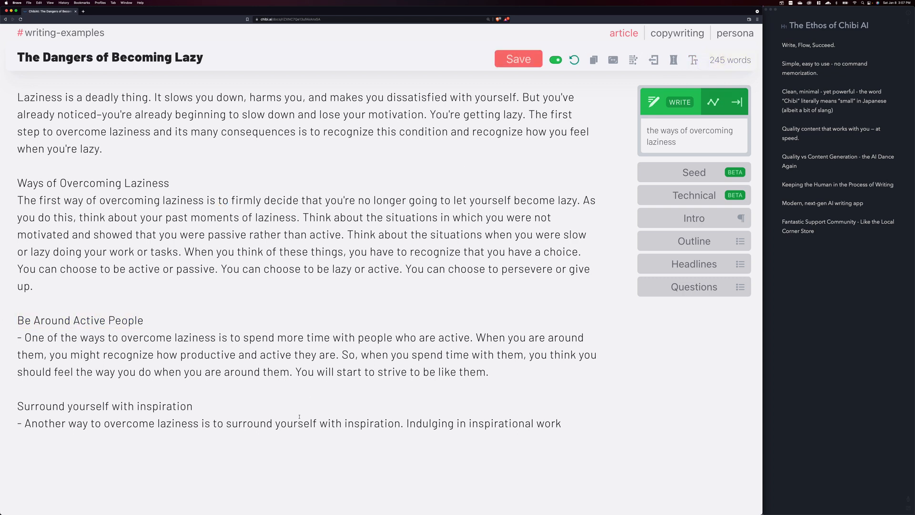
{"action": "left_click_drag", "start_coordinate": [205, 404], "coordinate": [12, 405]}
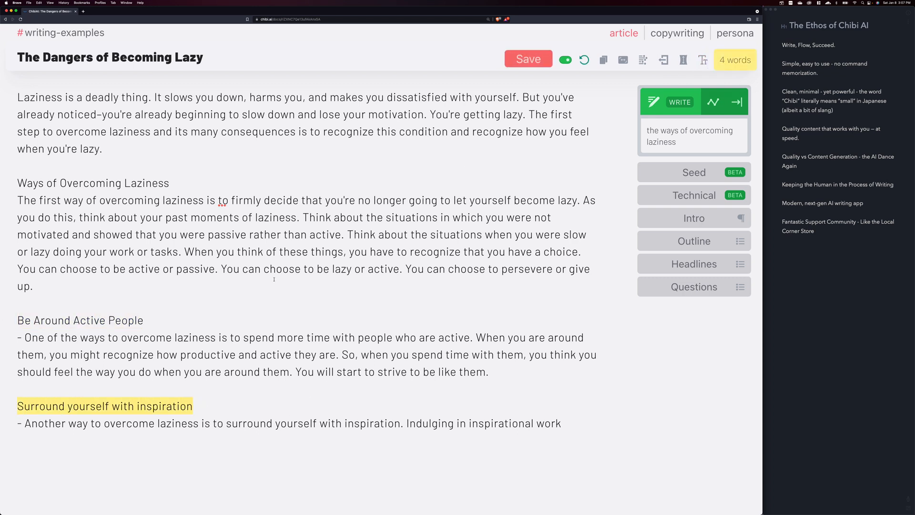
{"action": "left_click", "coordinate": [703, 61]}
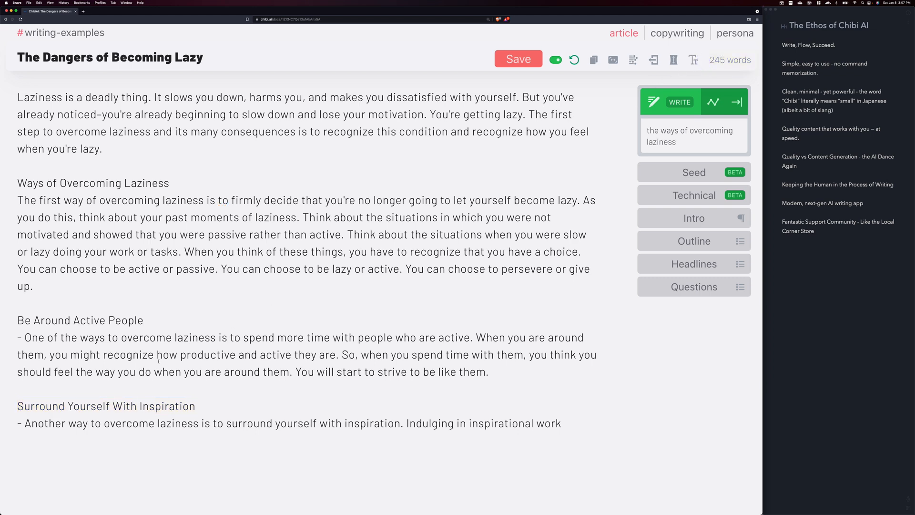
Remove the leading dashes from the paragraphs under the active people and inspiration headings
{"action": "left_click", "coordinate": [24, 423]}
{"action": "key", "text": "BackSpace"}
{"action": "key", "text": "BackSpace"}
{"action": "left_click", "coordinate": [25, 338]}
{"action": "key", "text": "BackSpace"}
{"action": "key", "text": "BackSpace"}
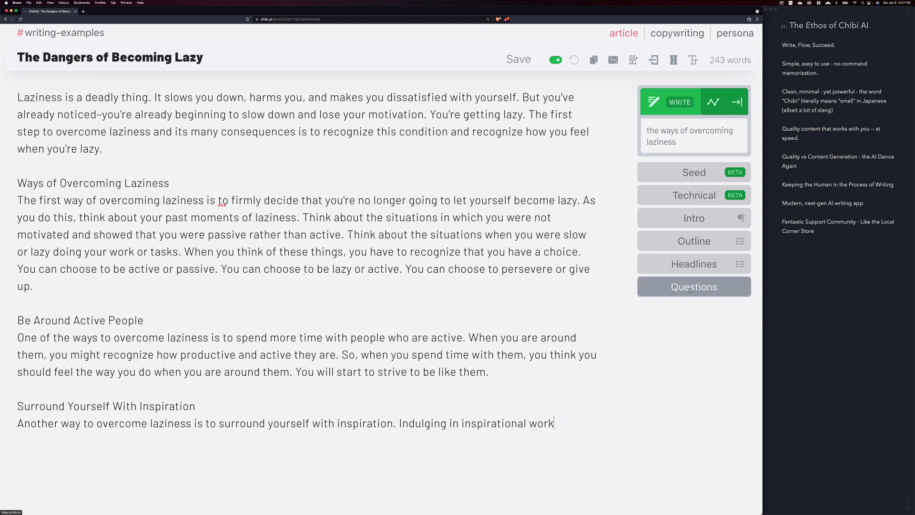
Have the AI suggest headlines in a new blank spot below the first paragraph of "Ways of Overcoming Laziness"
{"action": "left_click", "coordinate": [116, 280]}
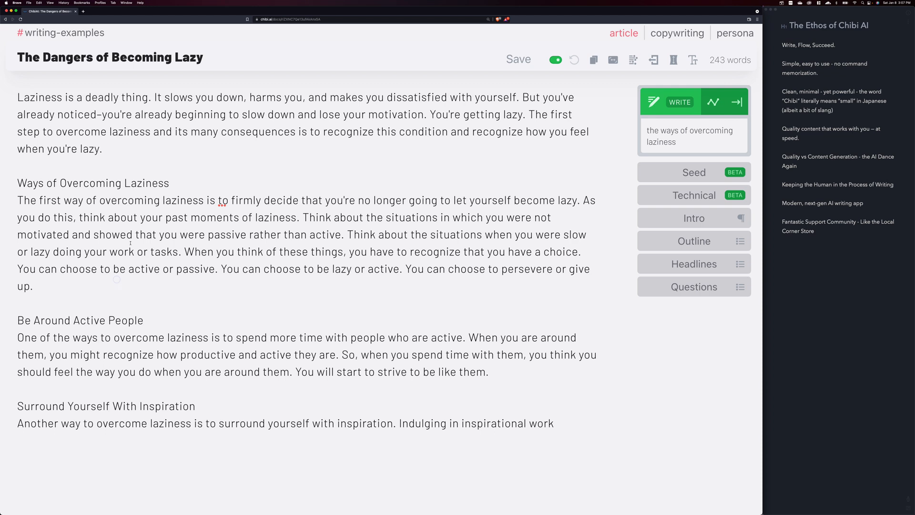
{"action": "key", "text": "Return"}
{"action": "key", "text": "Return"}
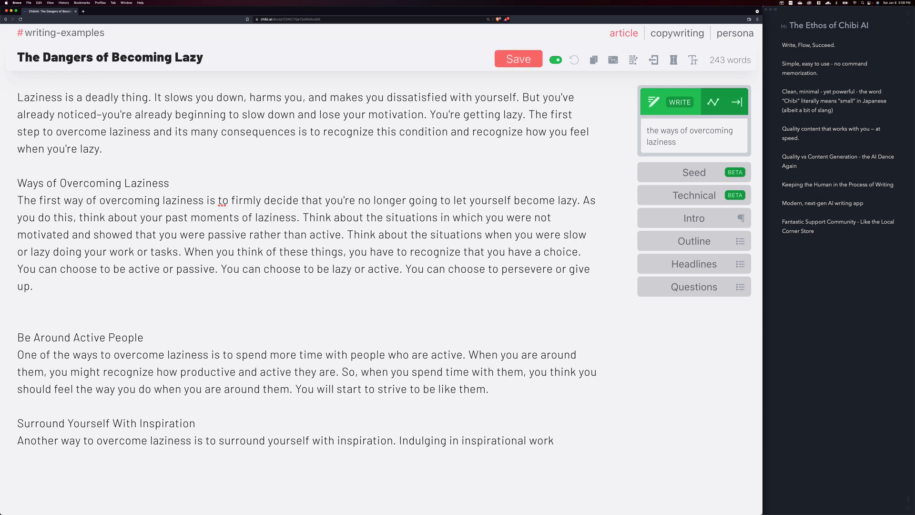
{"action": "left_click", "coordinate": [695, 264]}
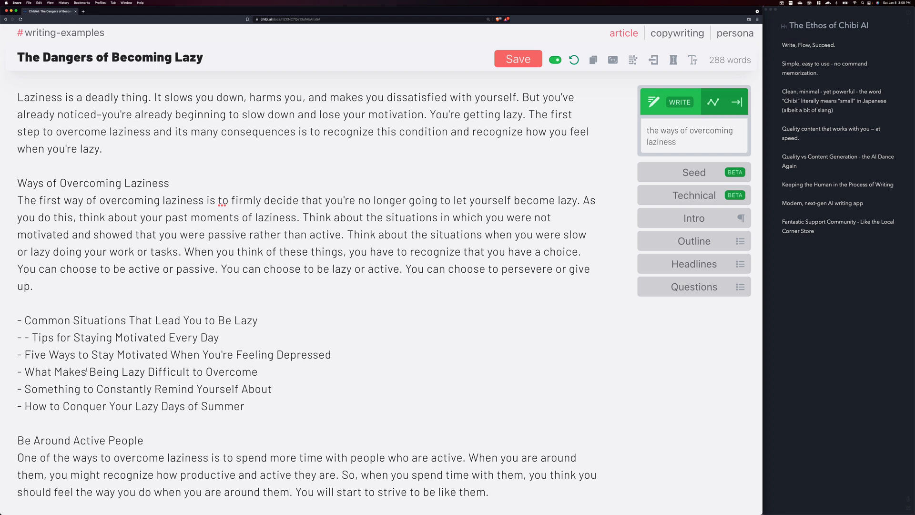
Replace the article title with the suggested headline "What Makes Being Lazy Difficult to Overcome" and delete the list of headlines from the text
{"action": "left_click_drag", "start_coordinate": [258, 371], "coordinate": [28, 371]}
{"action": "key", "text": "super+c"}
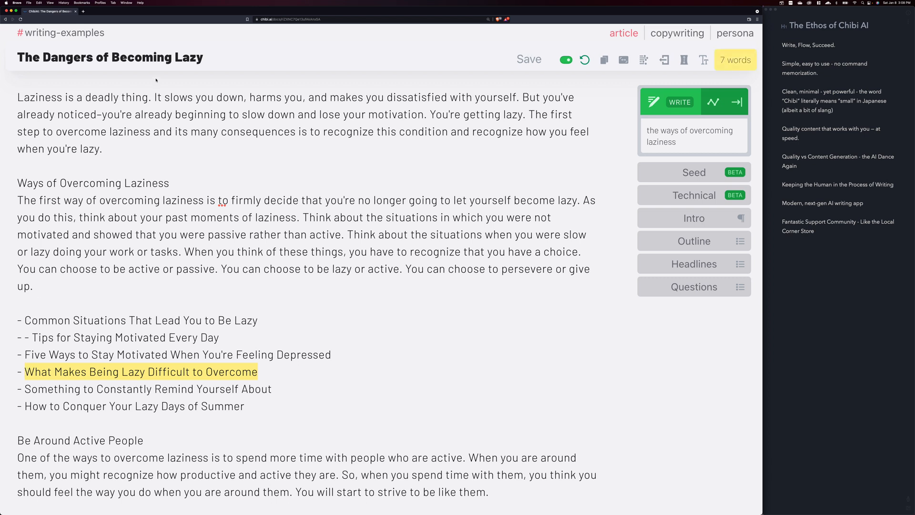
{"action": "left_click_drag", "start_coordinate": [207, 57], "coordinate": [17, 57]}
{"action": "key", "text": "super+v"}
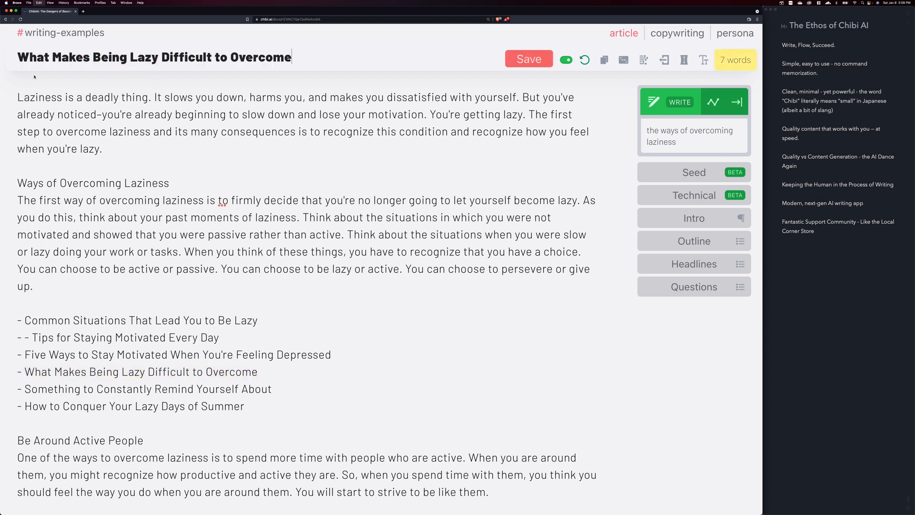
{"action": "left_click_drag", "start_coordinate": [245, 407], "coordinate": [12, 312]}
{"action": "key", "text": "BackSpace"}
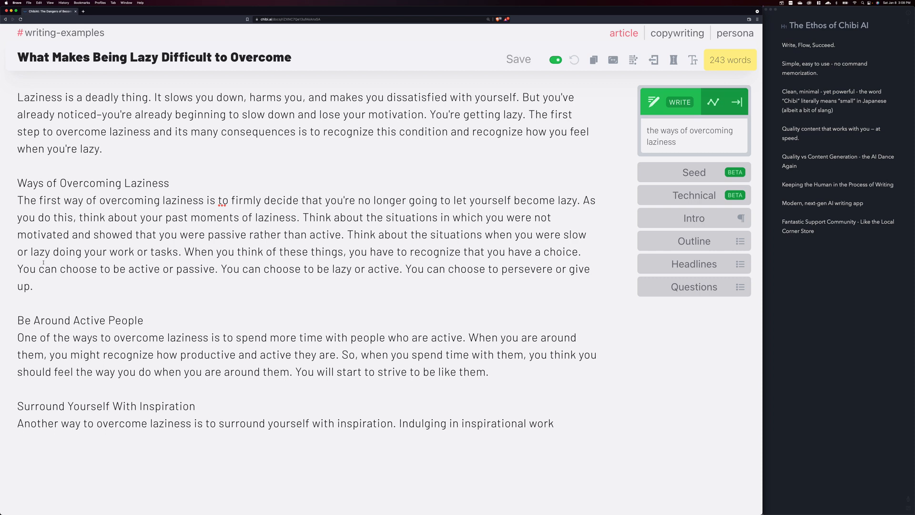
Have the AI suggest questions below the first overcoming-laziness paragraph and highlight "What are possible consequences to being lazy?"
{"action": "key", "text": "Return"}
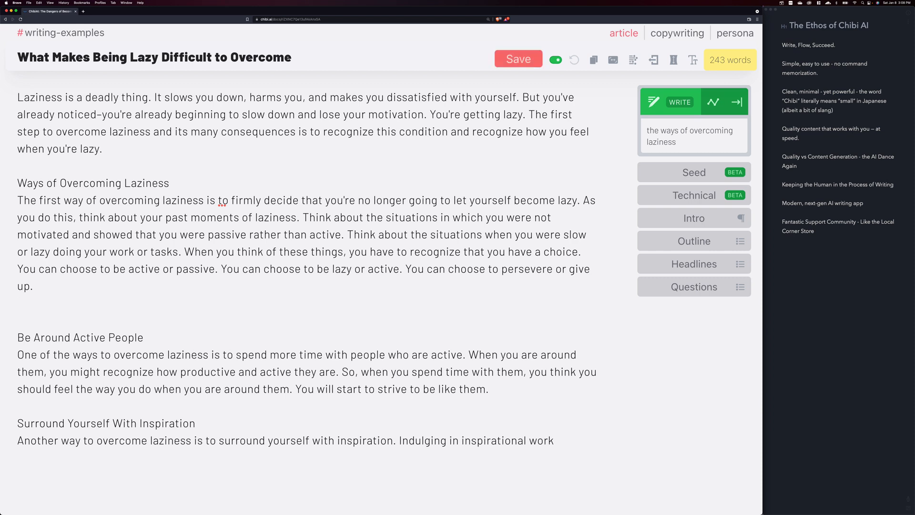
{"action": "key", "text": "Return"}
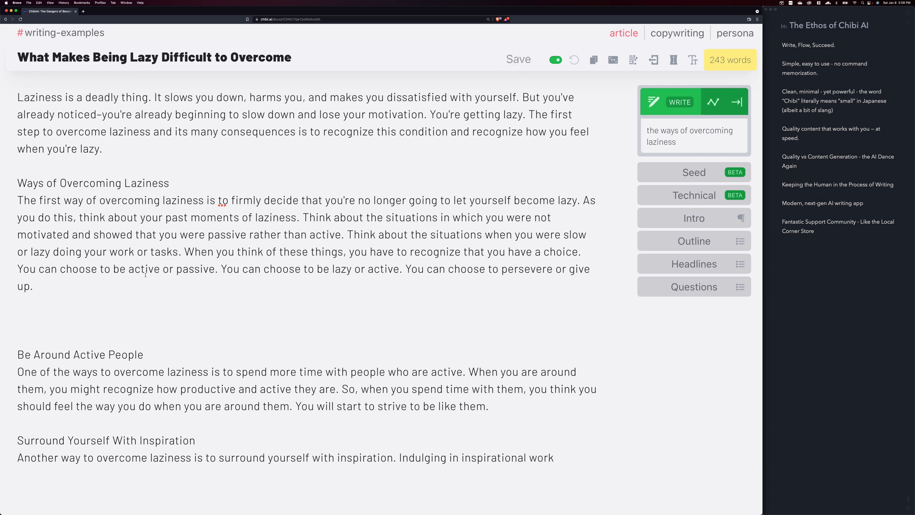
{"action": "left_click", "coordinate": [694, 286]}
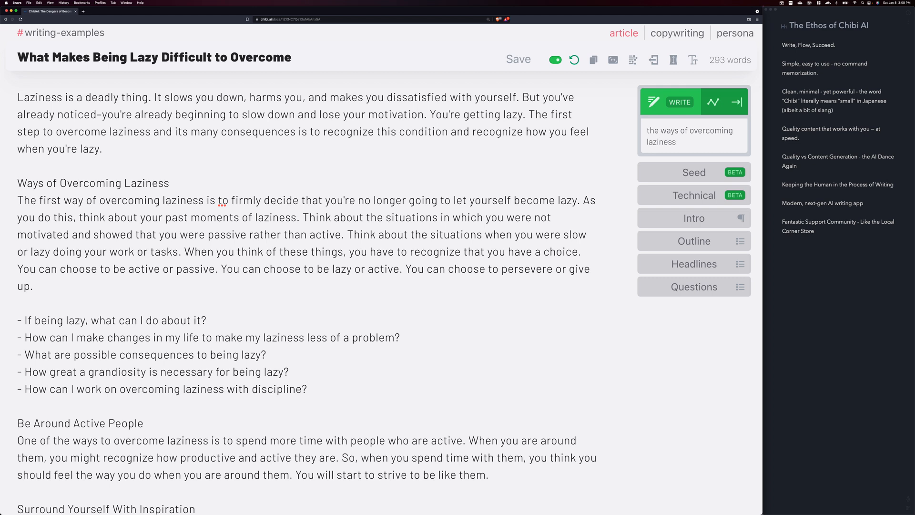
{"action": "left_click_drag", "start_coordinate": [289, 372], "coordinate": [28, 373]}
{"action": "left_click", "coordinate": [54, 355]}
{"action": "left_click_drag", "start_coordinate": [268, 355], "coordinate": [27, 356]}
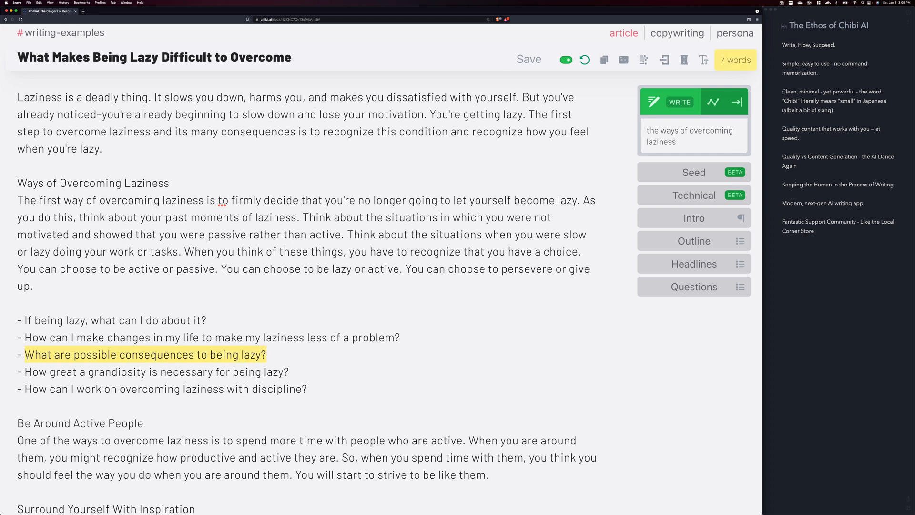
Delete the whole list of AI-suggested questions, keeping one blank line before "Be Around Active People"
{"action": "left_click_drag", "start_coordinate": [315, 389], "coordinate": [1, 310]}
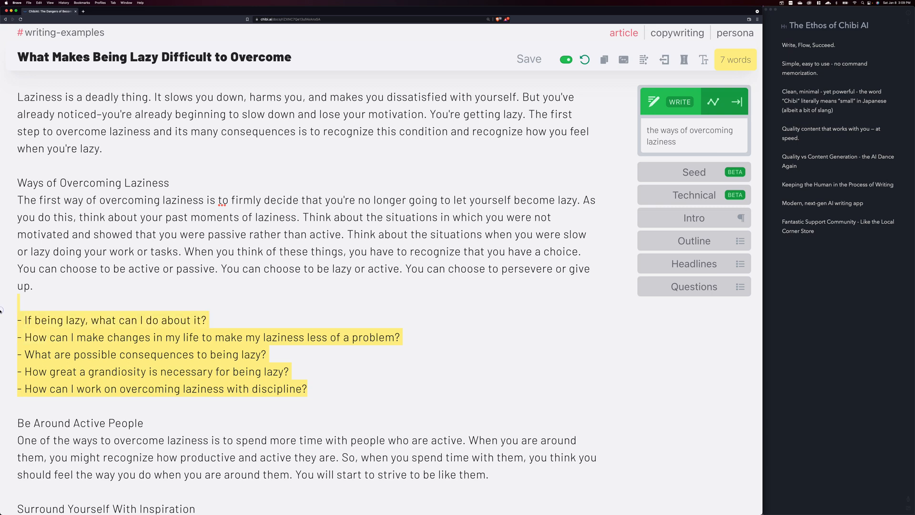
{"action": "key", "text": "BackSpace"}
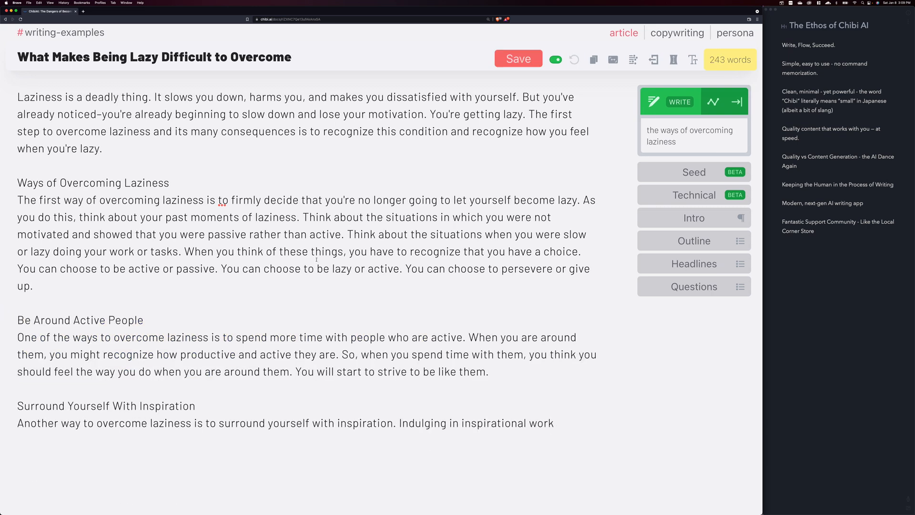
Switch to the copywriting tool set and generate an Attention passage below the first overcoming-laziness paragraph
{"action": "scroll", "coordinate": [371, 257], "scroll_direction": "up", "scroll_amount": 2}
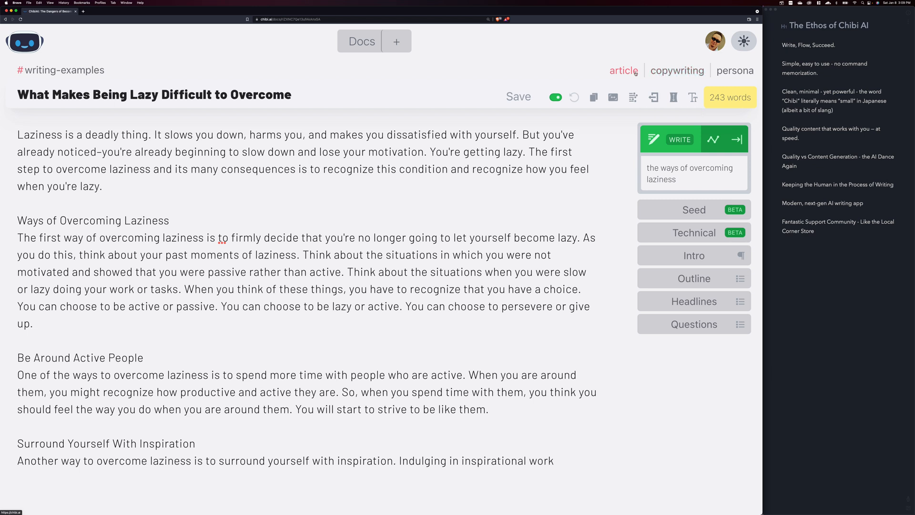
{"action": "scroll", "coordinate": [636, 73], "scroll_direction": "down", "scroll_amount": 1}
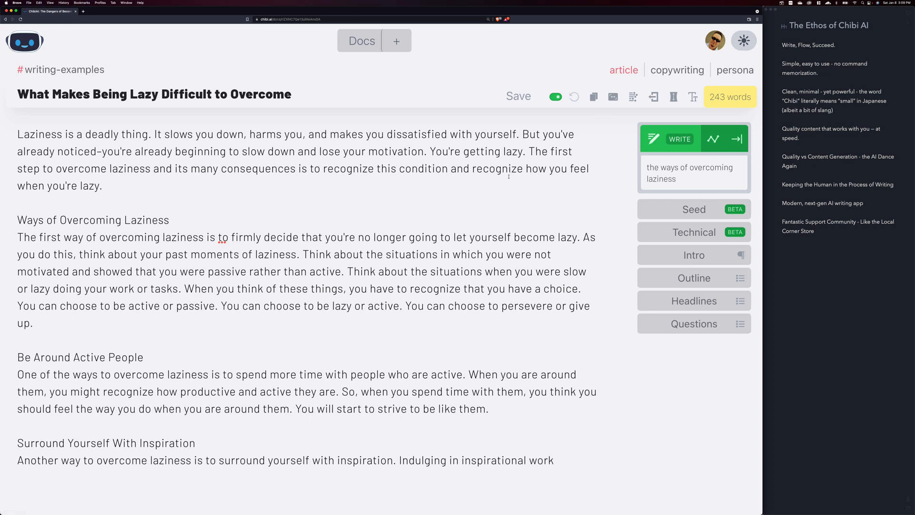
{"action": "left_click", "coordinate": [674, 69]}
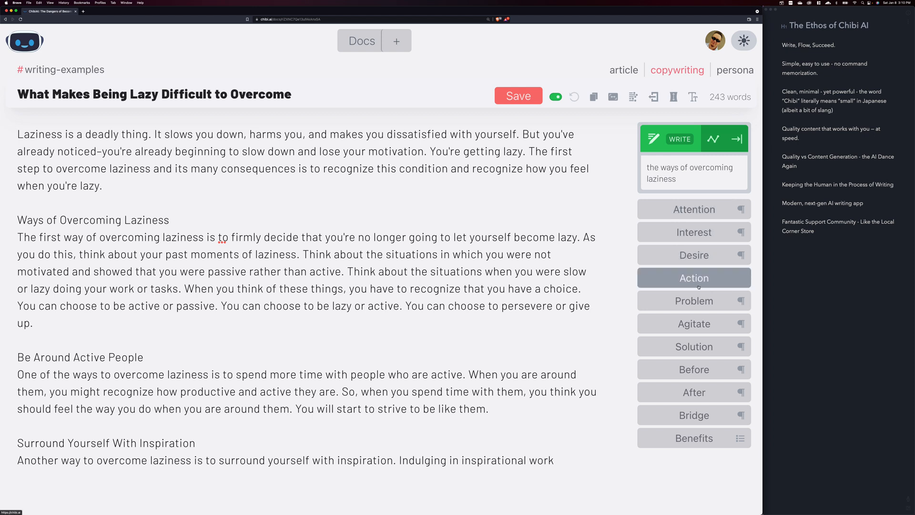
{"action": "left_click", "coordinate": [124, 323]}
{"action": "key", "text": "Return"}
{"action": "key", "text": "Return"}
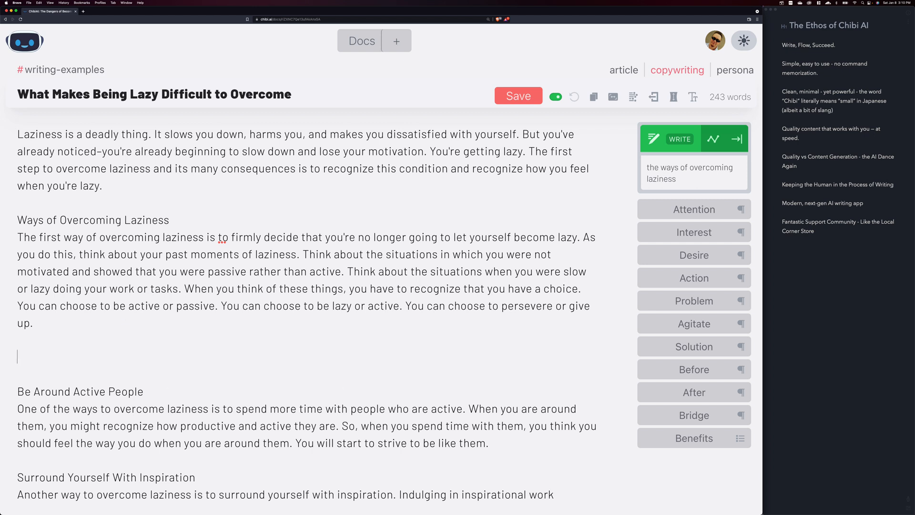
{"action": "left_click", "coordinate": [681, 207]}
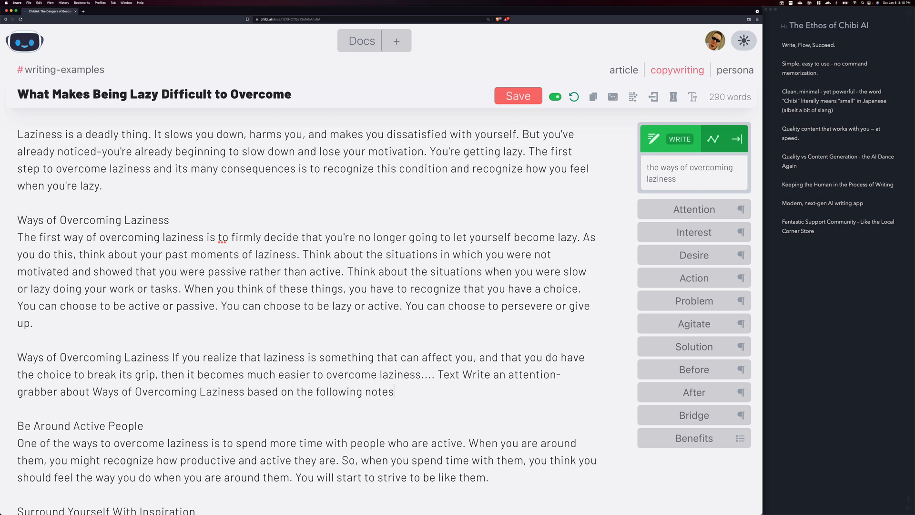
Delete the generated Attention passage and generate an Action passage in its place
{"action": "left_click_drag", "start_coordinate": [398, 391], "coordinate": [17, 358]}
{"action": "key", "text": "BackSpace"}
{"action": "key", "text": "BackSpace"}
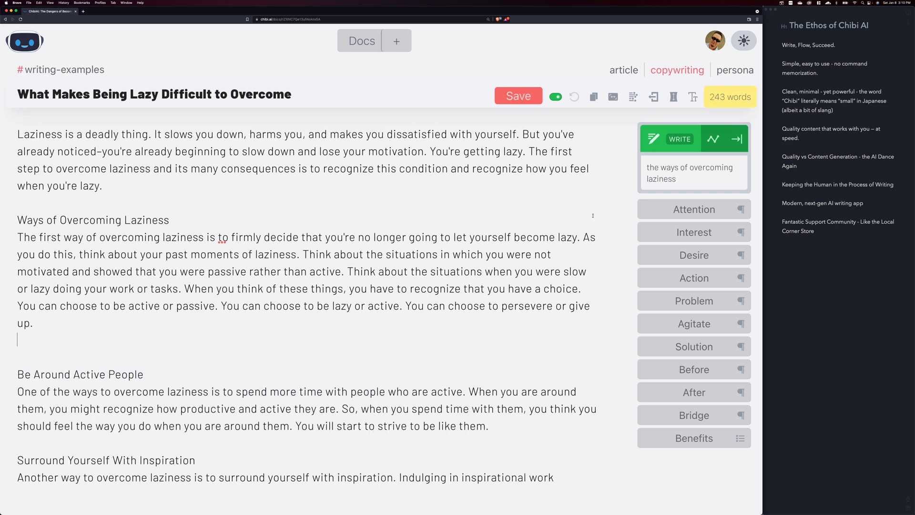
{"action": "key", "text": "Return"}
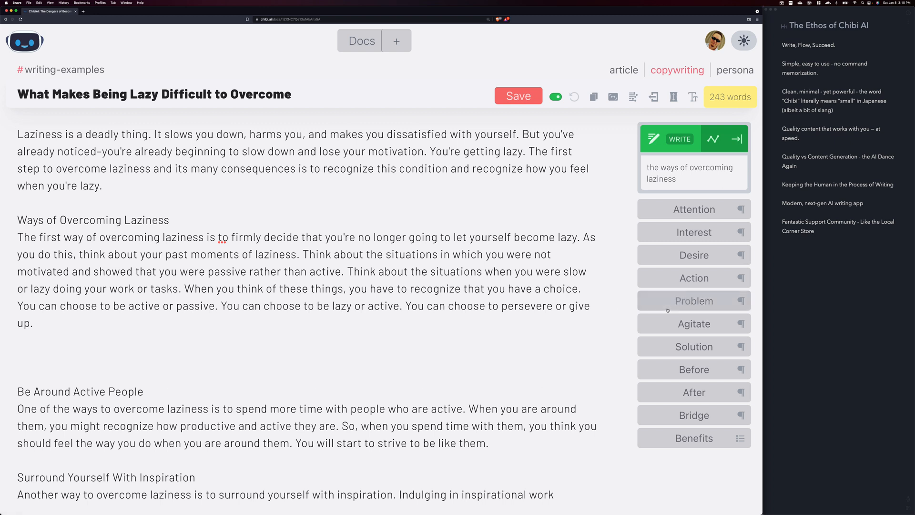
{"action": "left_click", "coordinate": [711, 279]}
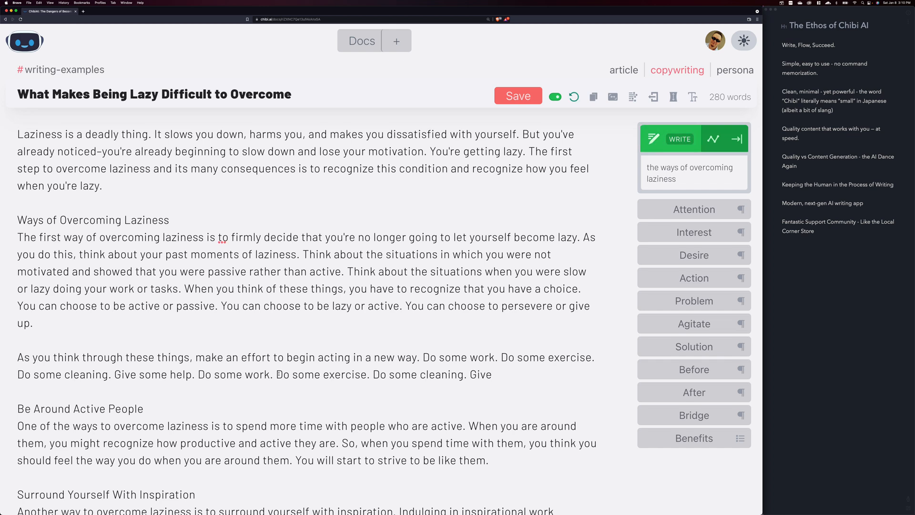
Delete the generated Action passage and the extra blank lines above "Be Around Active People"
{"action": "left_click_drag", "start_coordinate": [492, 376], "coordinate": [33, 361]}
{"action": "key", "text": "BackSpace"}
{"action": "key", "text": "BackSpace"}
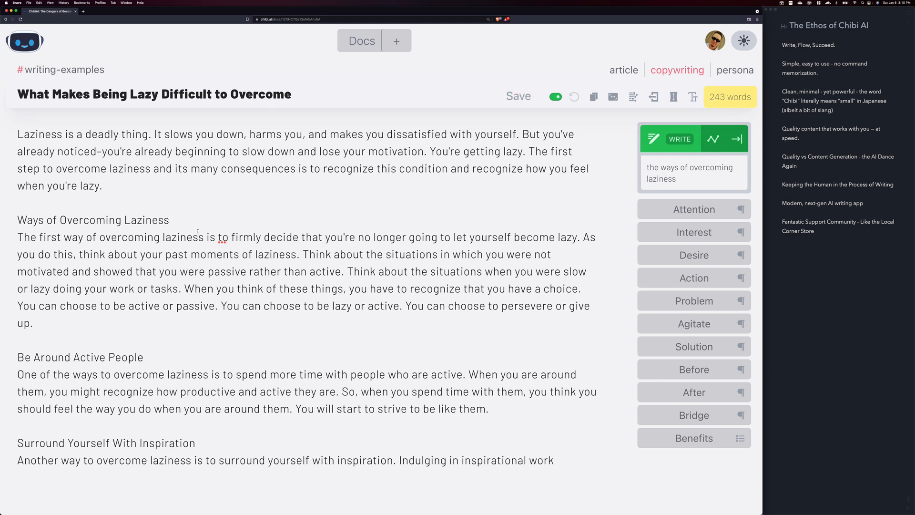
Replace the AI writing topic with "be around active people", taken from the matching subheading
{"action": "left_click_drag", "start_coordinate": [171, 221], "coordinate": [4, 221]}
{"action": "left_click", "coordinate": [47, 322]}
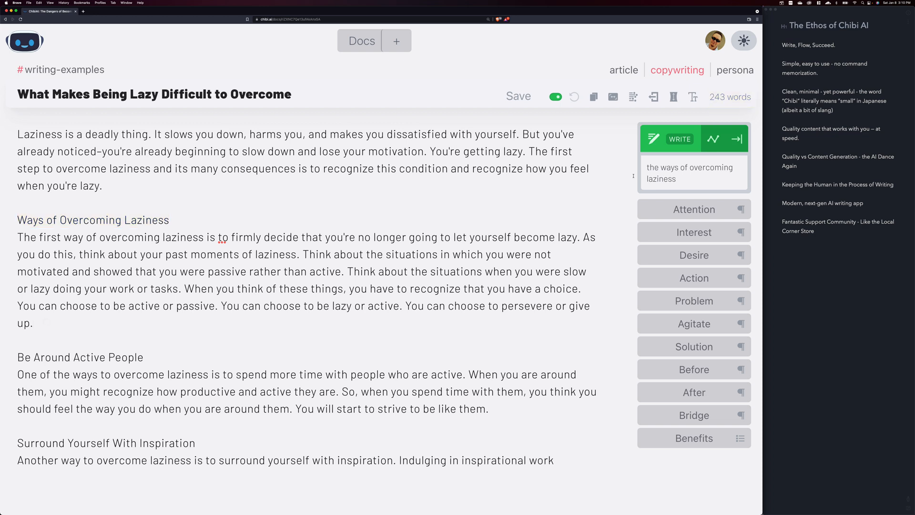
{"action": "left_click_drag", "start_coordinate": [681, 175], "coordinate": [646, 168]}
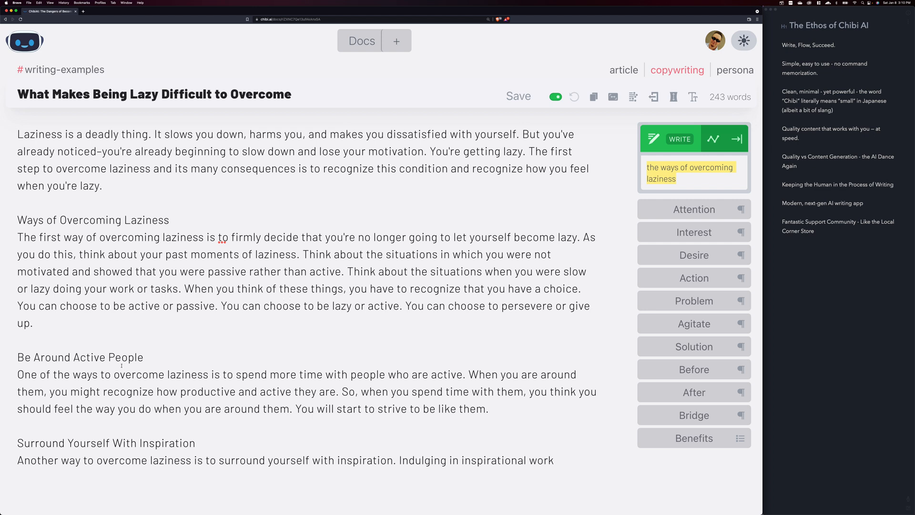
{"action": "left_click", "coordinate": [153, 355]}
{"action": "left_click_drag", "start_coordinate": [156, 359], "coordinate": [18, 359]}
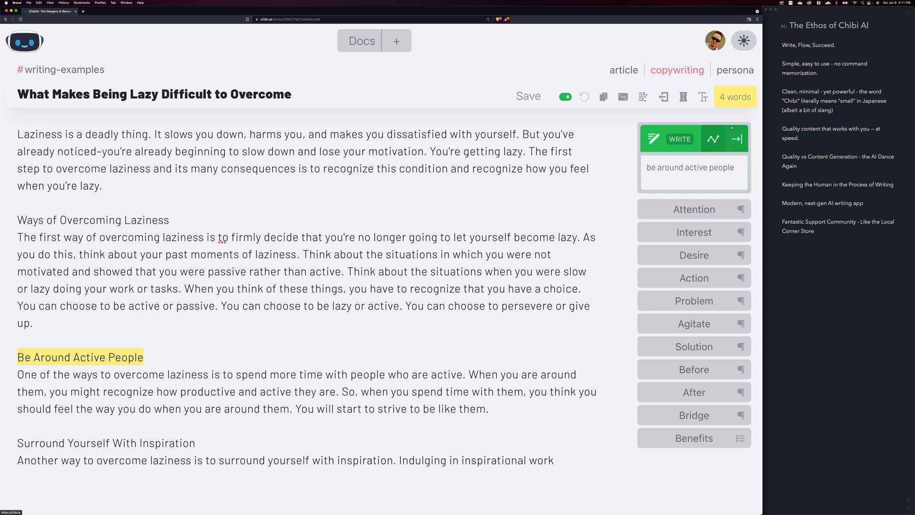
Reword the AI writing topic as "overcoming laziness by being around active people"
{"action": "left_click", "coordinate": [713, 161]}
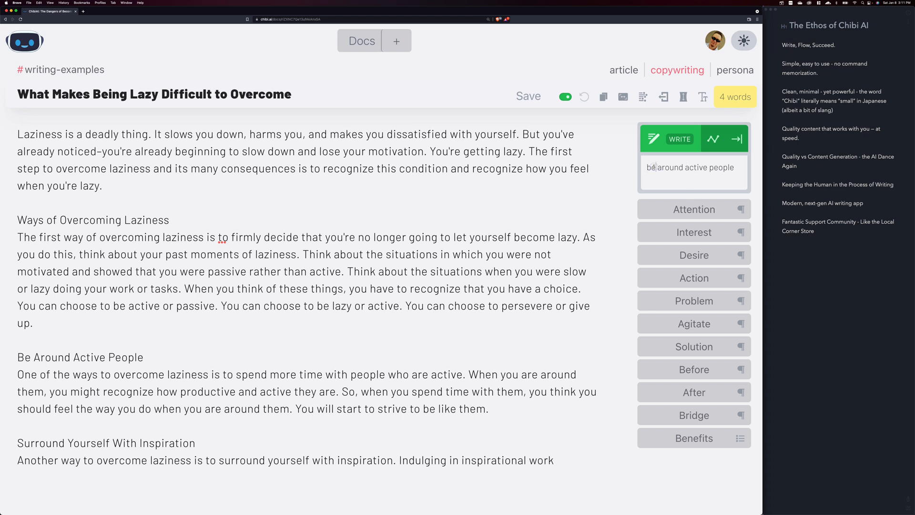
{"action": "type", "text": "ing"}
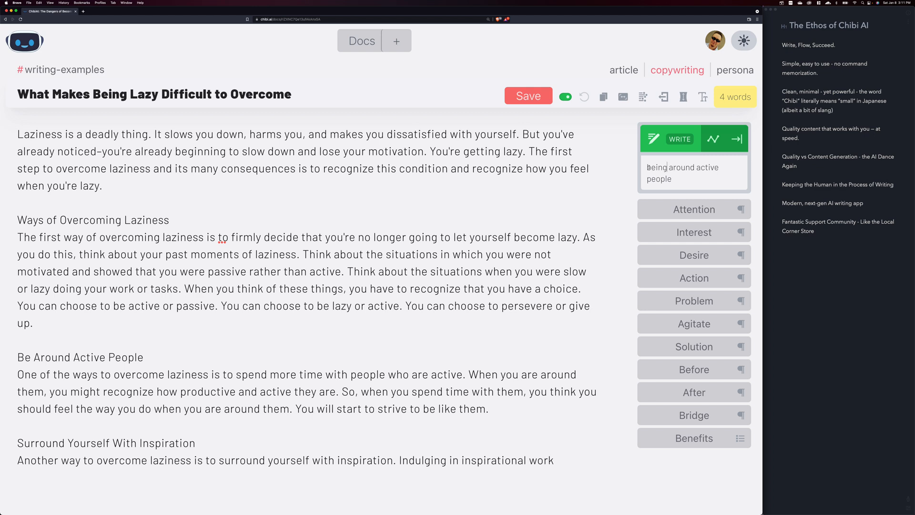
{"action": "type", "text": "overcoming laziness"}
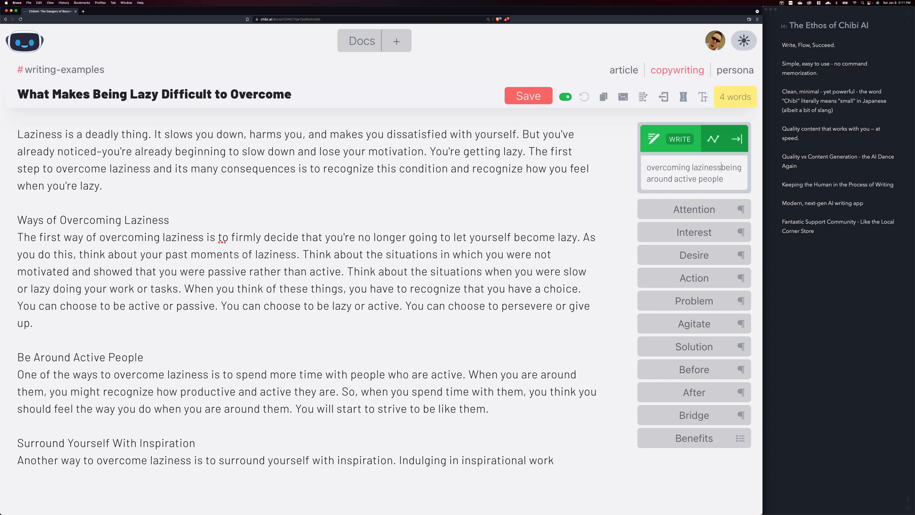
{"action": "type", "text": " by"}
{"action": "scroll", "coordinate": [696, 168], "scroll_direction": "down", "scroll_amount": 1}
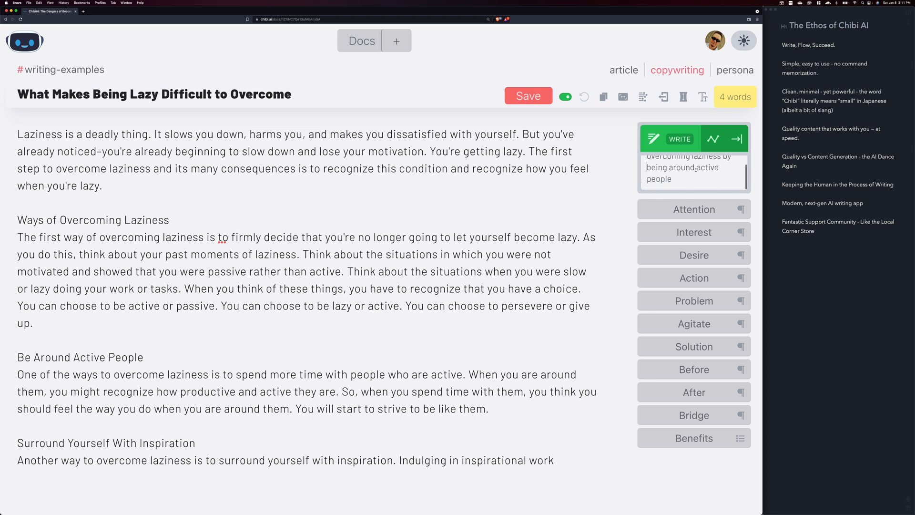
{"action": "scroll", "coordinate": [672, 174], "scroll_direction": "up", "scroll_amount": 1}
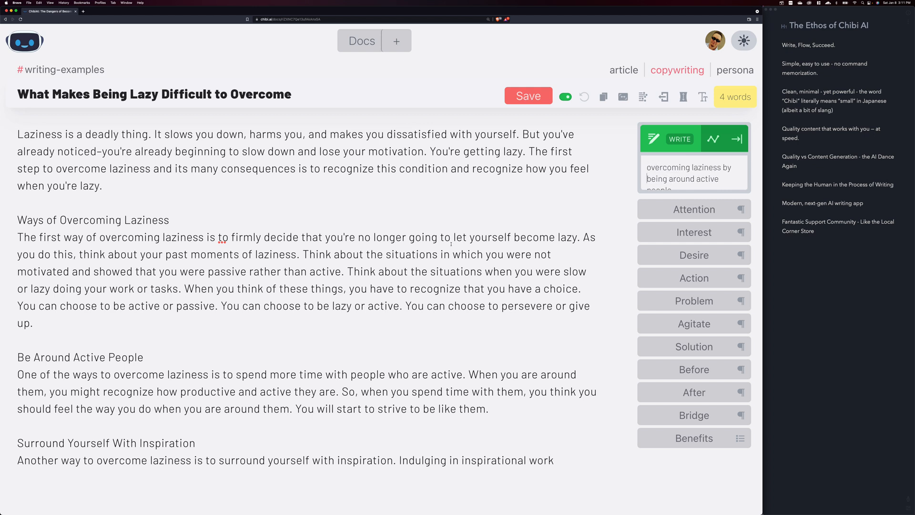
Start a second paragraph under "Be Around Active People" with "These friends can empower you to" and have the AI continue writing it
{"action": "left_click", "coordinate": [503, 403]}
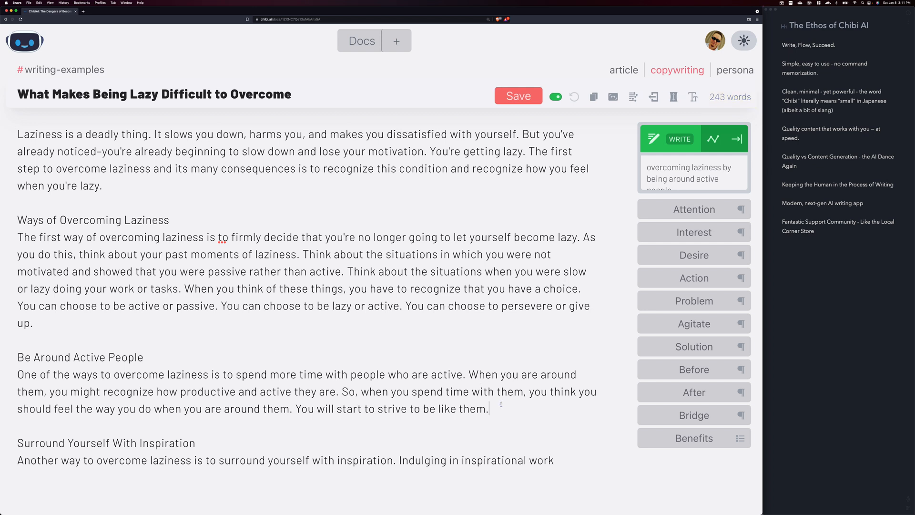
{"action": "key", "text": "Return"}
{"action": "key", "text": "Return"}
{"action": "type", "text": "These "}
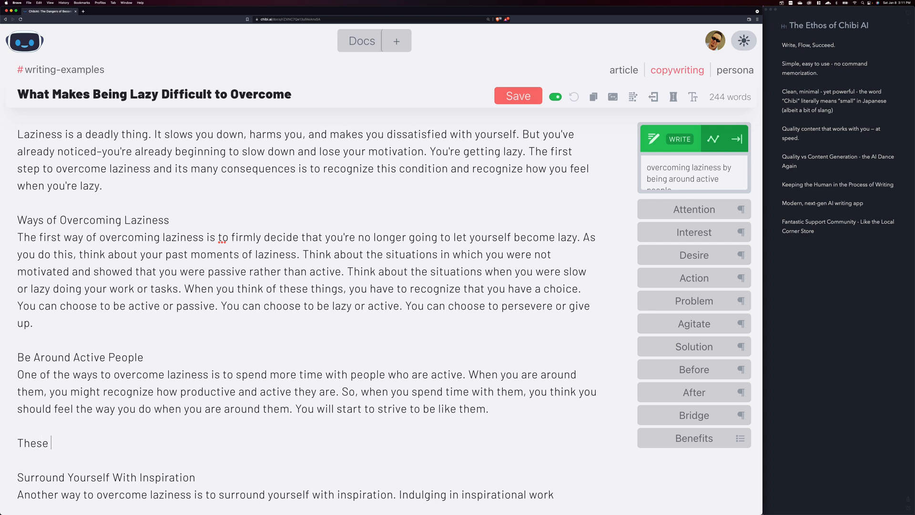
{"action": "type", "text": "friends can empower you to"}
{"action": "key", "text": "super+Return"}
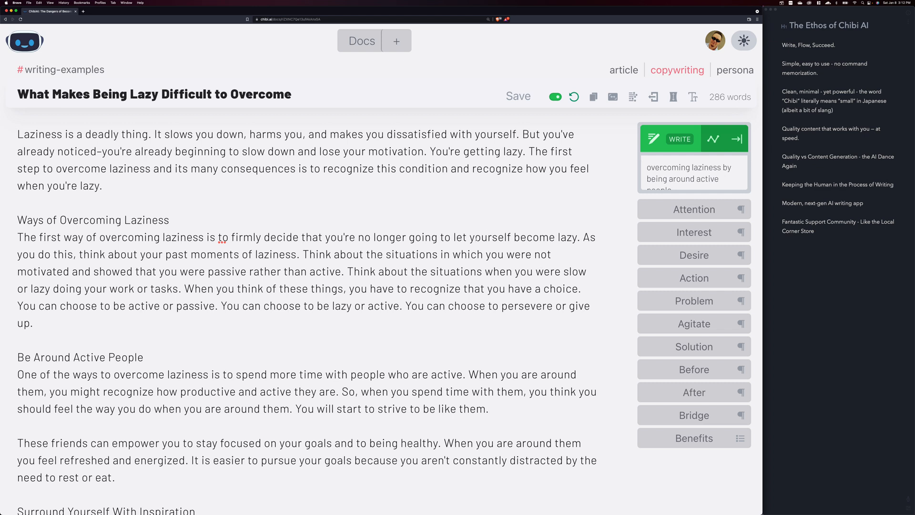
{"action": "left_click_drag", "start_coordinate": [647, 167], "coordinate": [726, 187]}
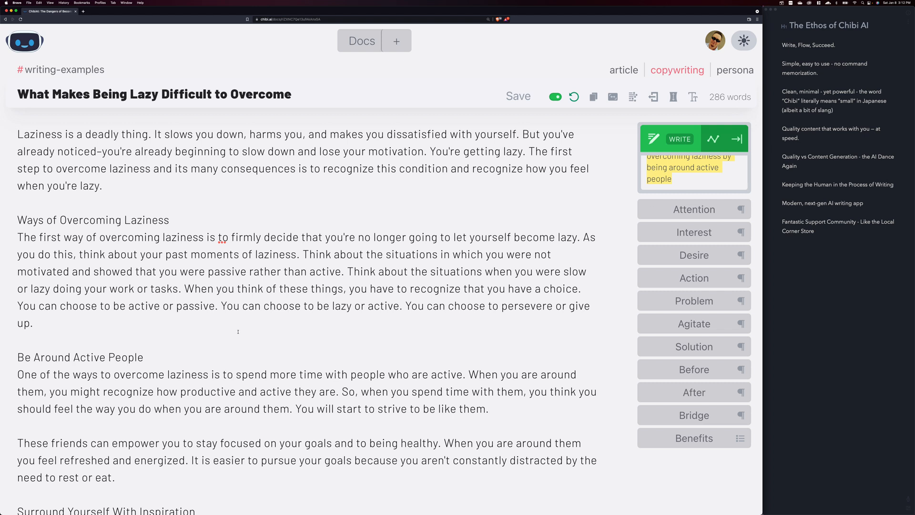
{"action": "left_click_drag", "start_coordinate": [143, 358], "coordinate": [3, 363]}
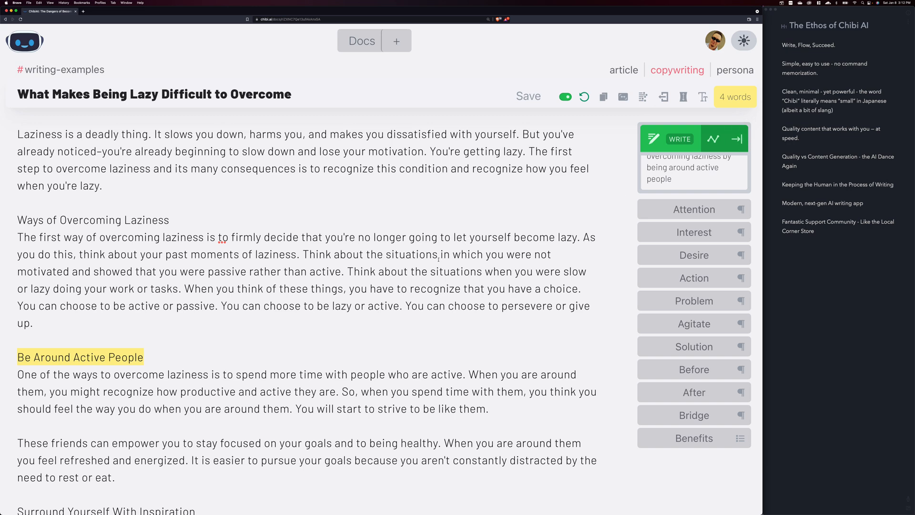
{"action": "scroll", "coordinate": [439, 259], "scroll_direction": "up", "scroll_amount": 1}
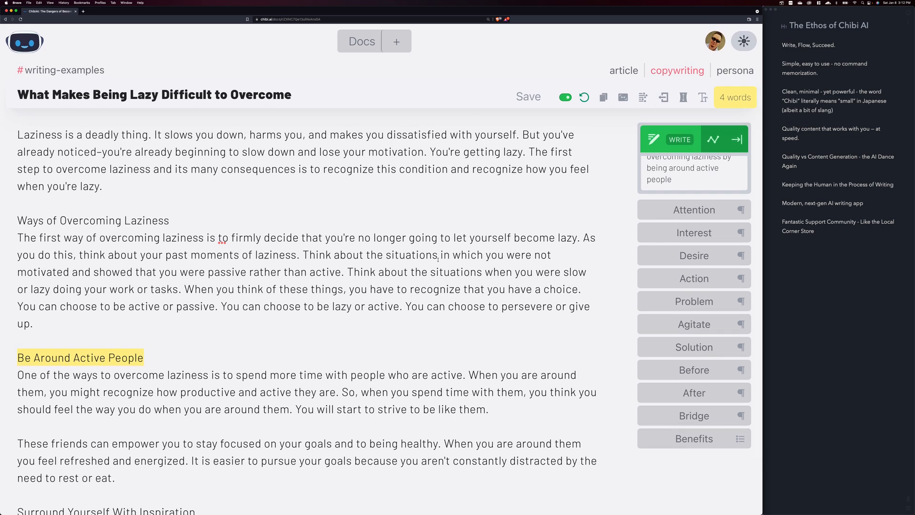